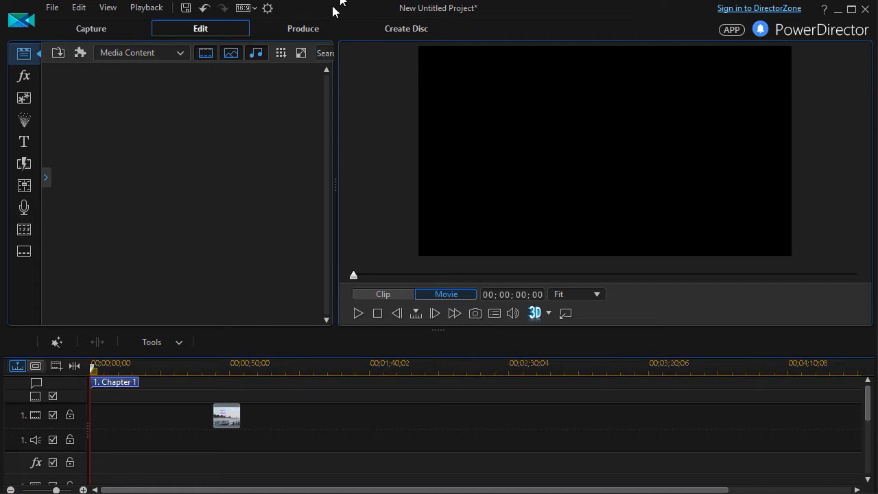
Step: Open the Media Content dropdown to list the library categories
{"action": "left_click", "coordinate": [182, 56]}
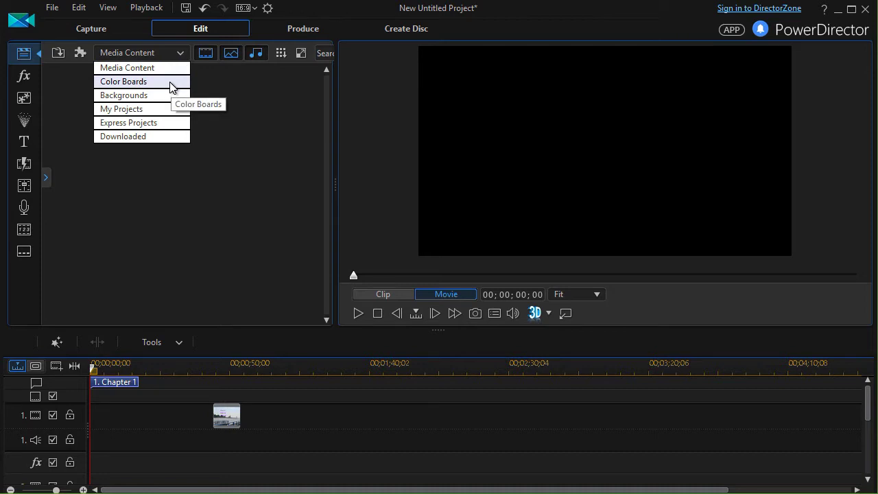
Step: Place the blue 0,120,255 colour board at the start of track 1, then restore the Media Content library
{"action": "left_click", "coordinate": [170, 82]}
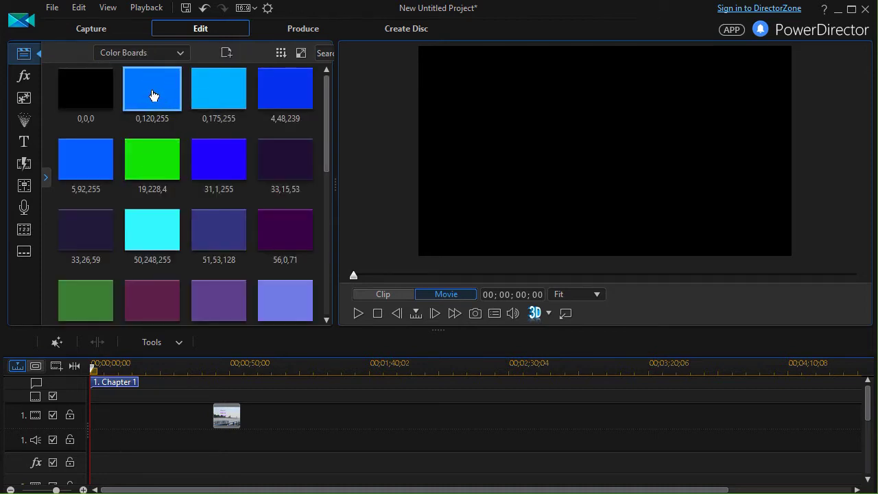
{"action": "left_click_drag", "start_coordinate": [153, 95], "coordinate": [86, 439]}
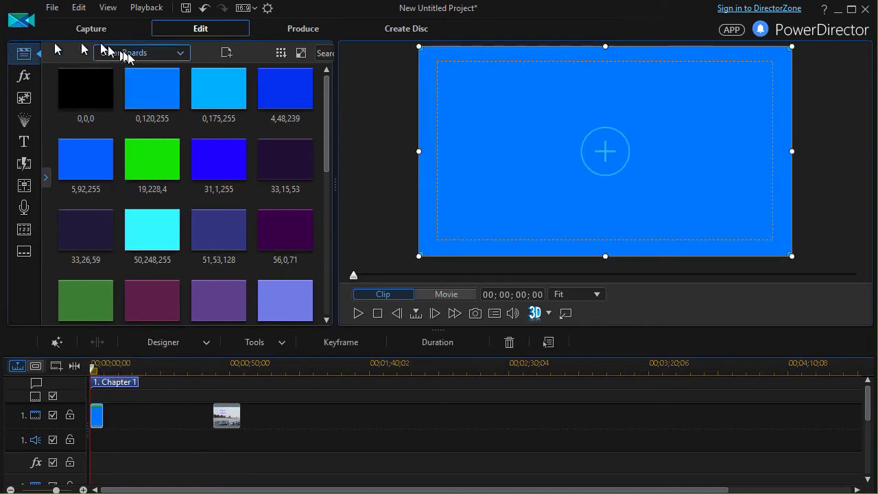
{"action": "left_click", "coordinate": [181, 53]}
{"action": "left_click", "coordinate": [167, 68]}
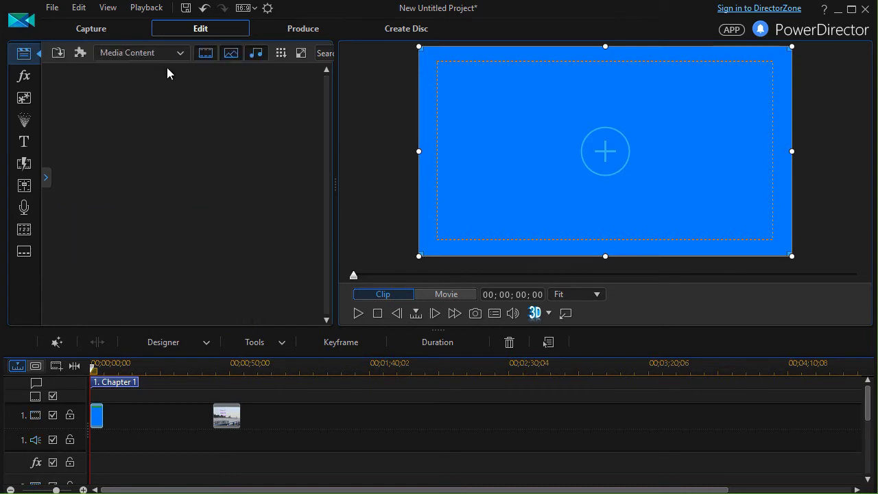
Step: Add the PP6 'Main Title Here' title template to the start of track 2 and select it
{"action": "left_click", "coordinate": [24, 142]}
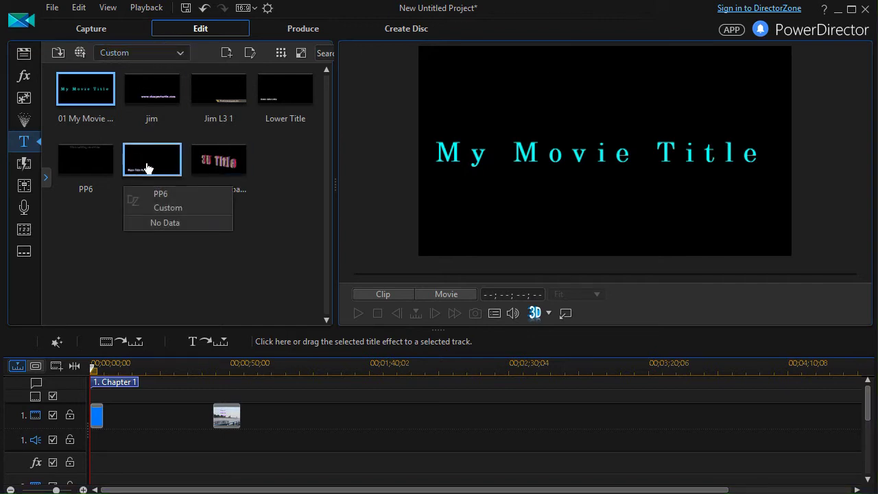
{"action": "left_click_drag", "start_coordinate": [143, 167], "coordinate": [86, 450]}
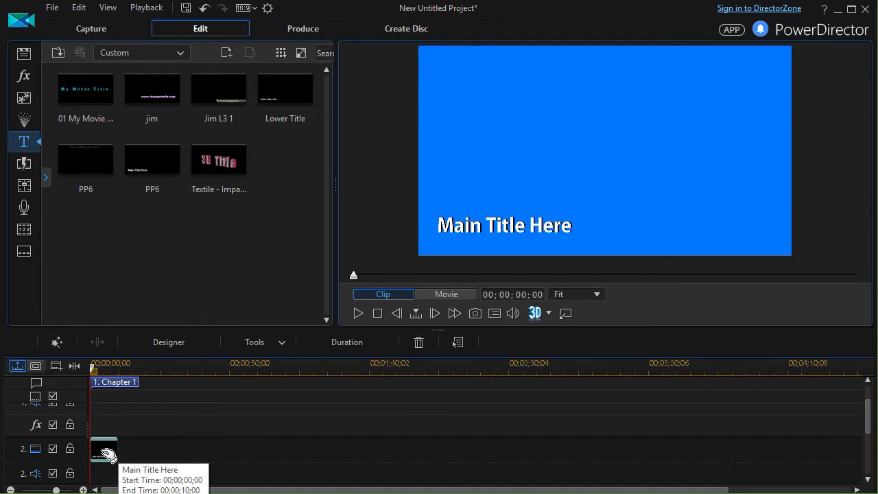
{"action": "left_click", "coordinate": [104, 459]}
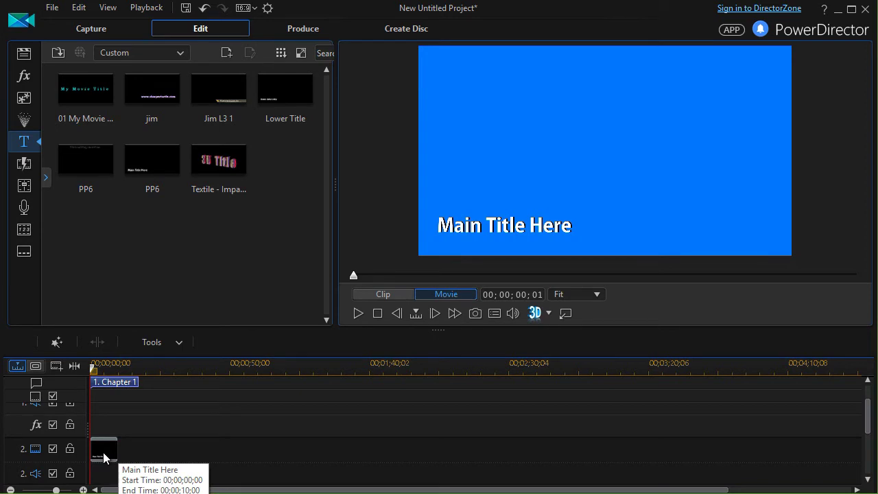
{"action": "left_click", "coordinate": [105, 458]}
Step: Open 'Main Title Here' in Title Designer and give its text a black uniform border
{"action": "double_click", "coordinate": [107, 454]}
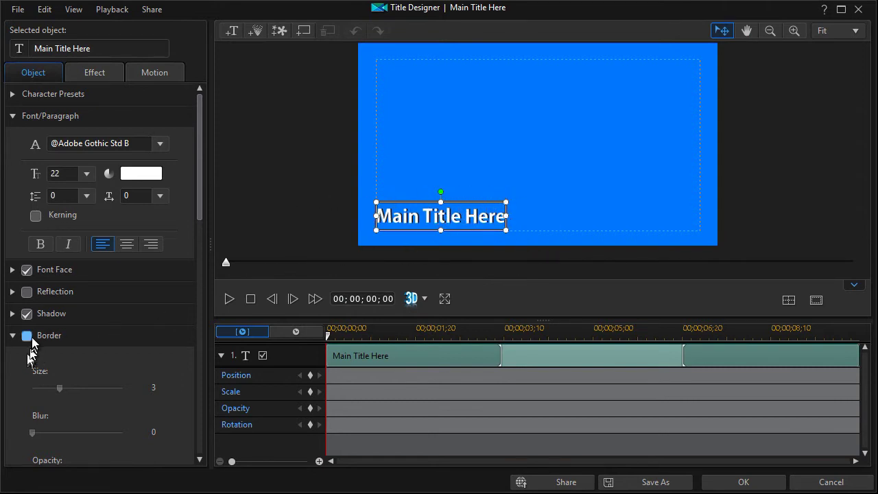
{"action": "left_click", "coordinate": [27, 335]}
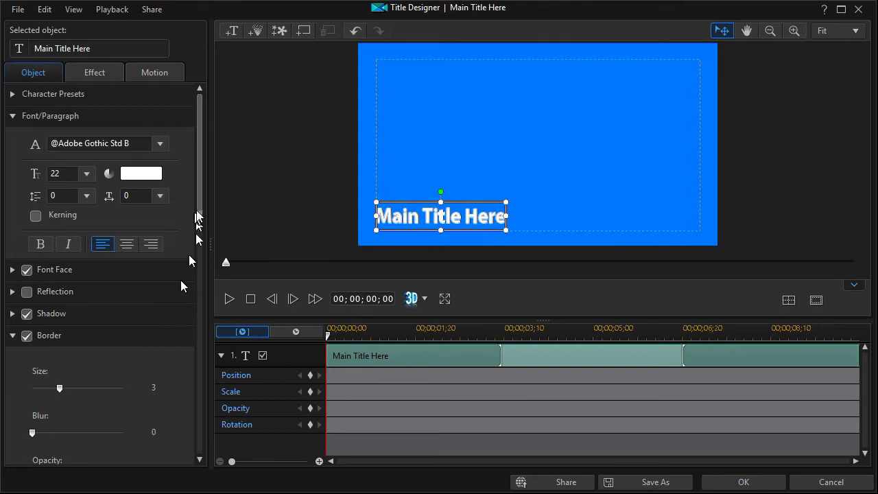
{"action": "left_click_drag", "start_coordinate": [201, 212], "coordinate": [164, 298]}
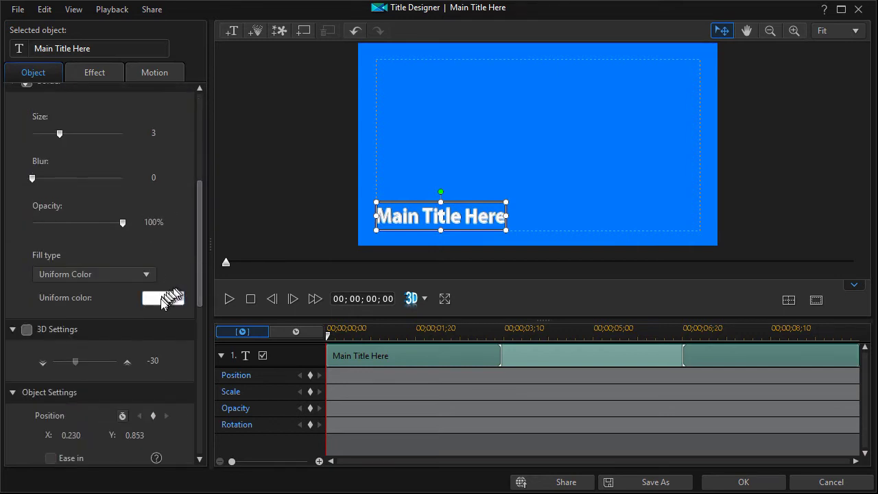
{"action": "left_click", "coordinate": [298, 250]}
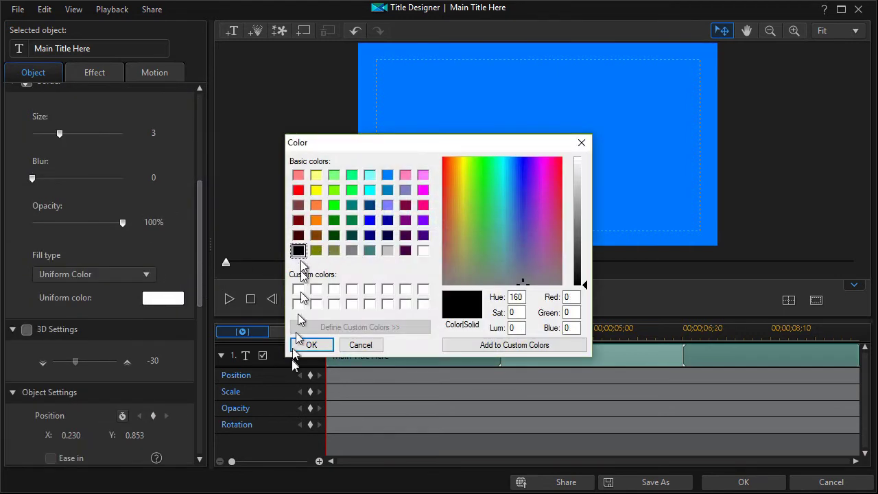
{"action": "left_click", "coordinate": [306, 345]}
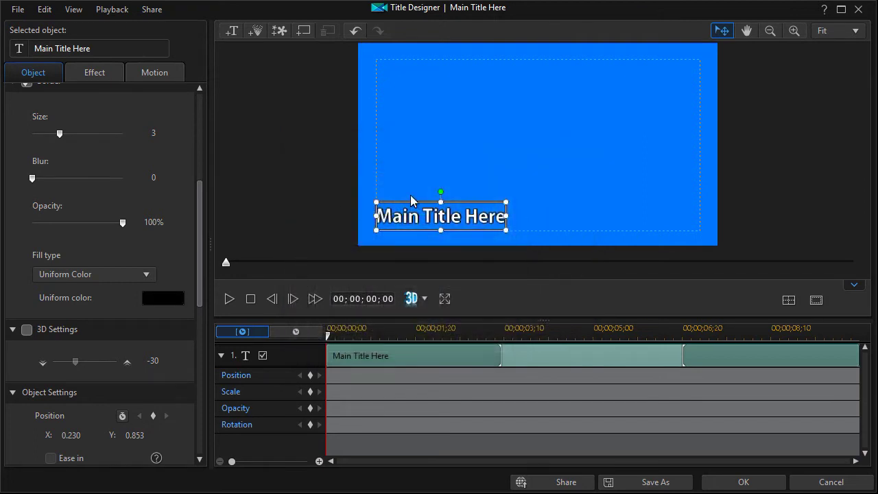
{"action": "left_click", "coordinate": [321, 171]}
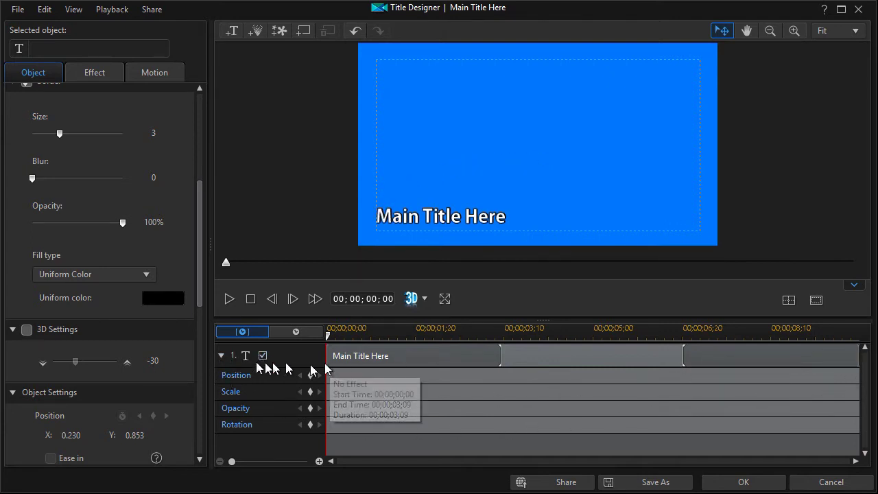
{"action": "left_click", "coordinate": [222, 356]}
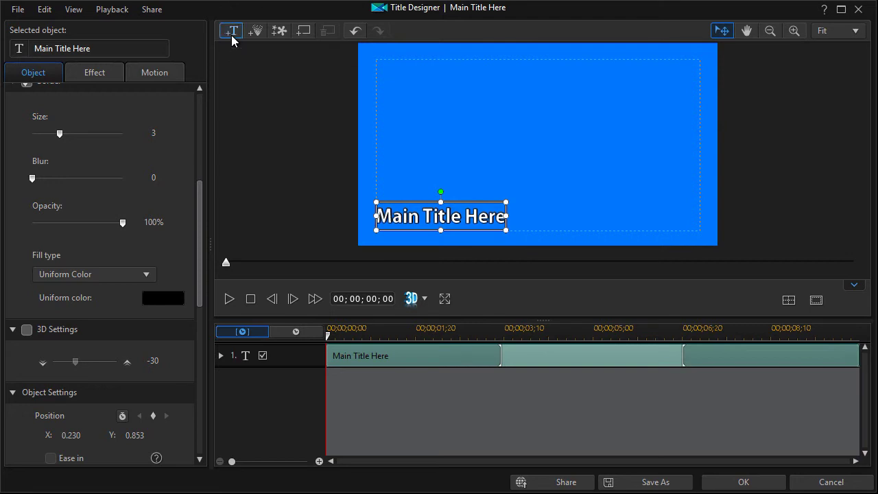
Step: Insert a 'Point number 1' text object near the top and nudge it right
{"action": "left_click", "coordinate": [408, 79]}
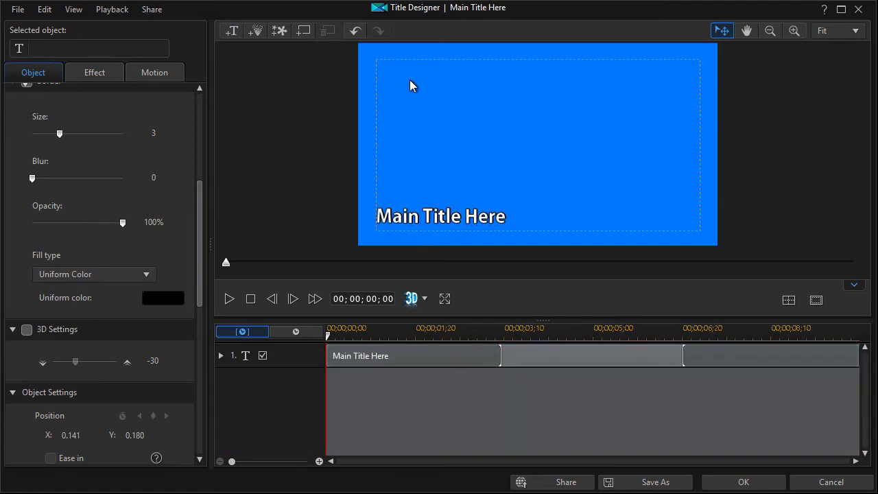
{"action": "double_click", "coordinate": [410, 80]}
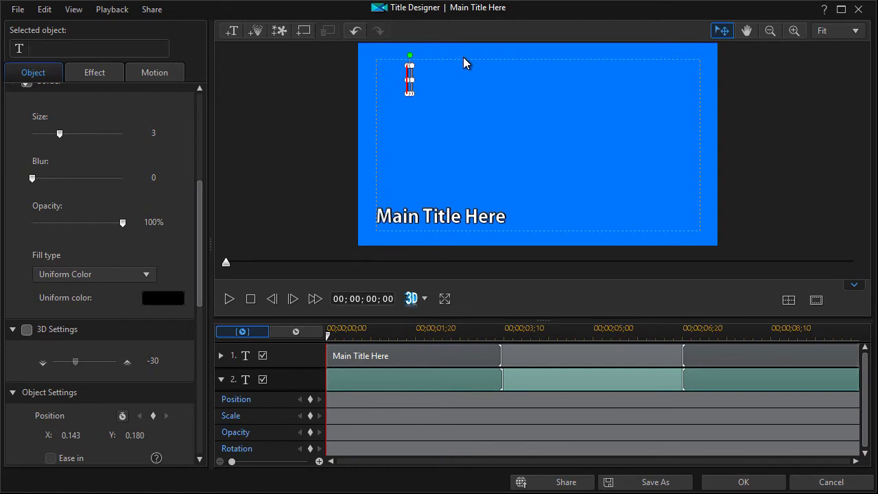
{"action": "type", "text": "Point number 1"}
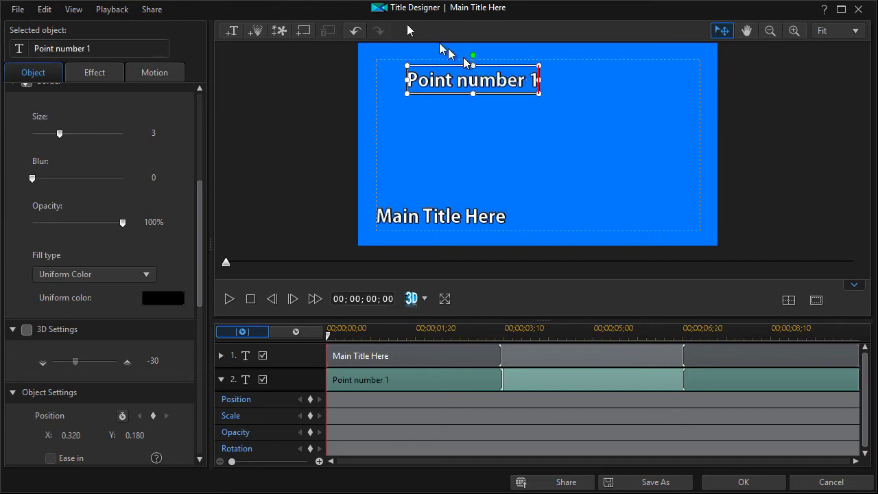
{"action": "left_click_drag", "start_coordinate": [459, 65], "coordinate": [494, 72]}
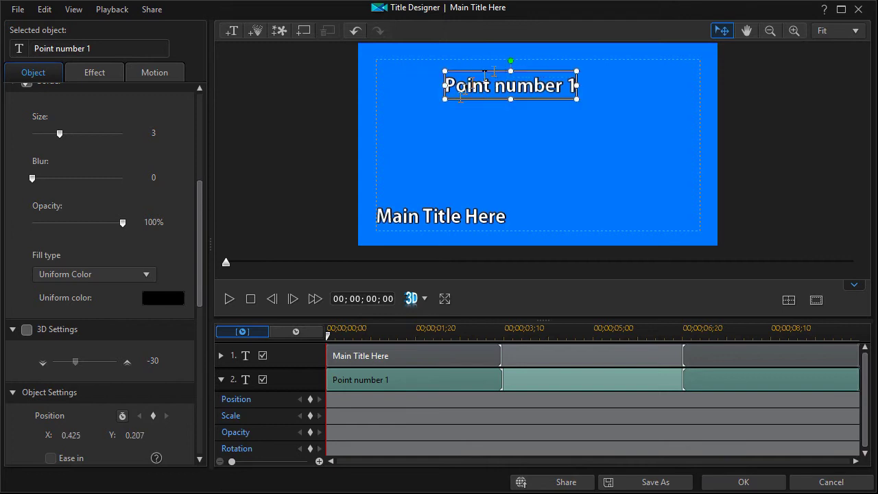
Step: Add 'Point number 2' and 'Point Number 3' text objects stacked below it
{"action": "double_click", "coordinate": [474, 122]}
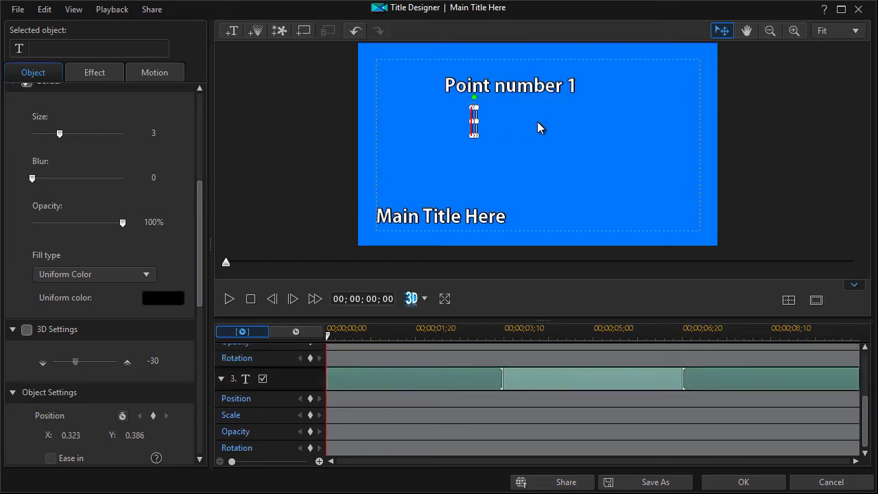
{"action": "type", "text": "Point number 2"}
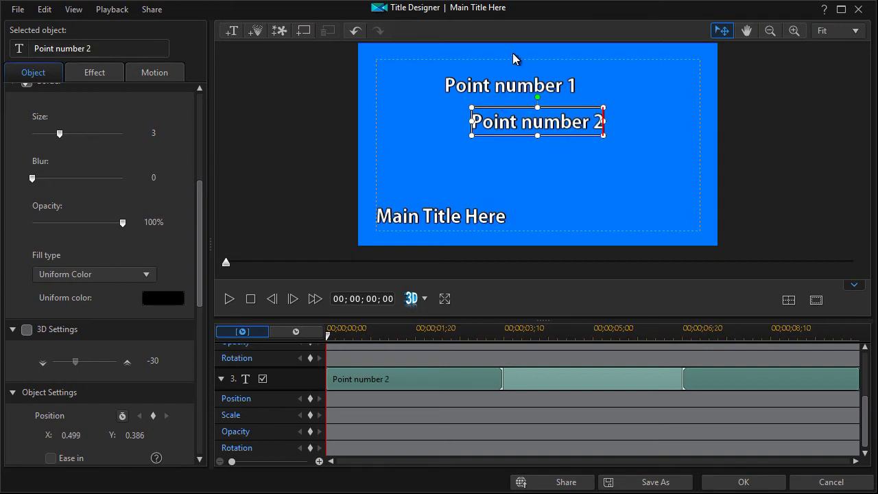
{"action": "left_click", "coordinate": [460, 164]}
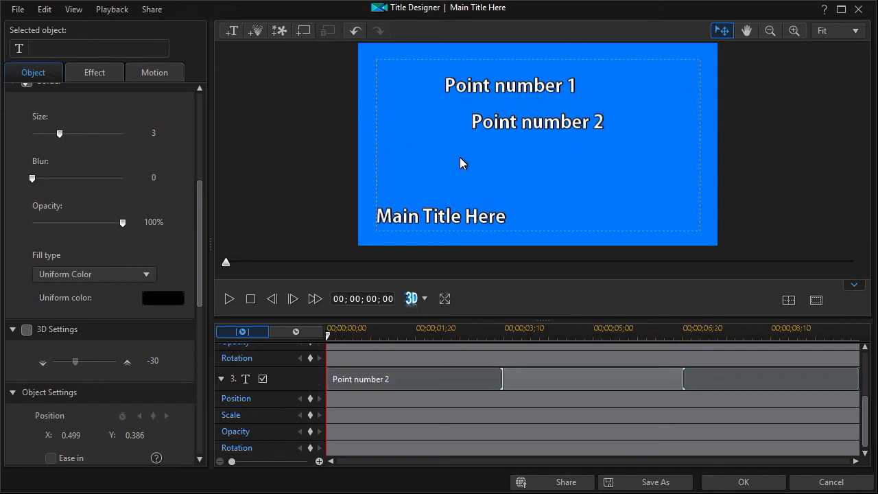
{"action": "left_click", "coordinate": [461, 158]}
{"action": "left_click", "coordinate": [461, 159]}
{"action": "type", "text": "Po"}
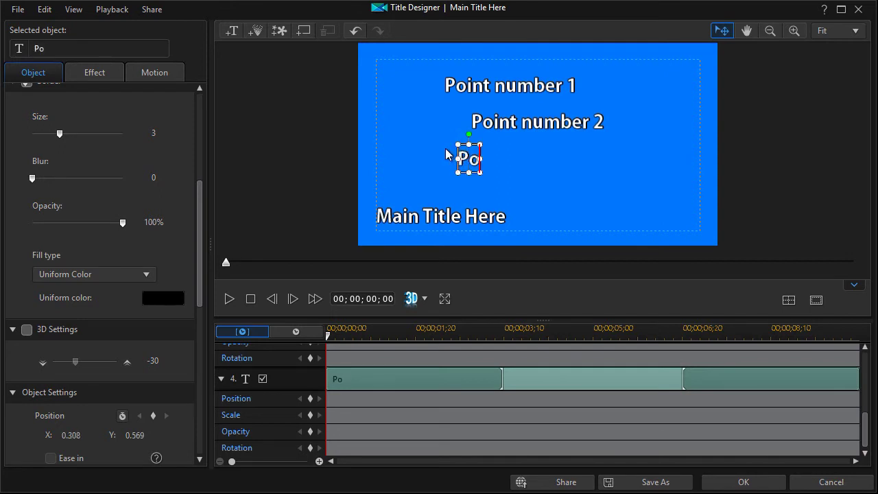
{"action": "type", "text": "int Num"}
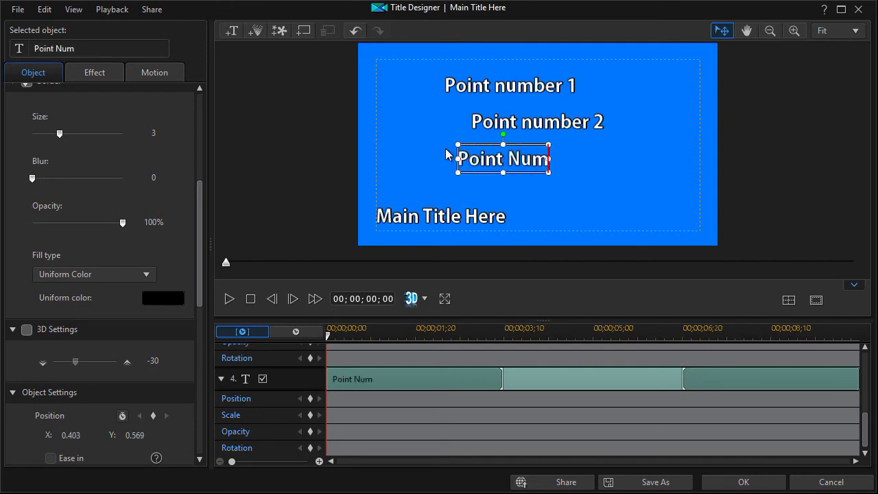
{"action": "type", "text": "ber 3"}
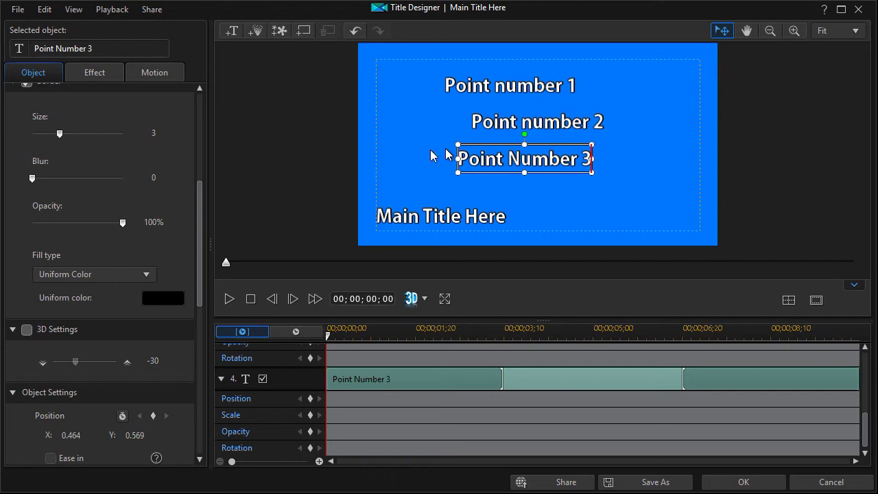
Step: Finish the Point Number 3 text and collapse the point tracks' keyframe rows
{"action": "left_click", "coordinate": [657, 211]}
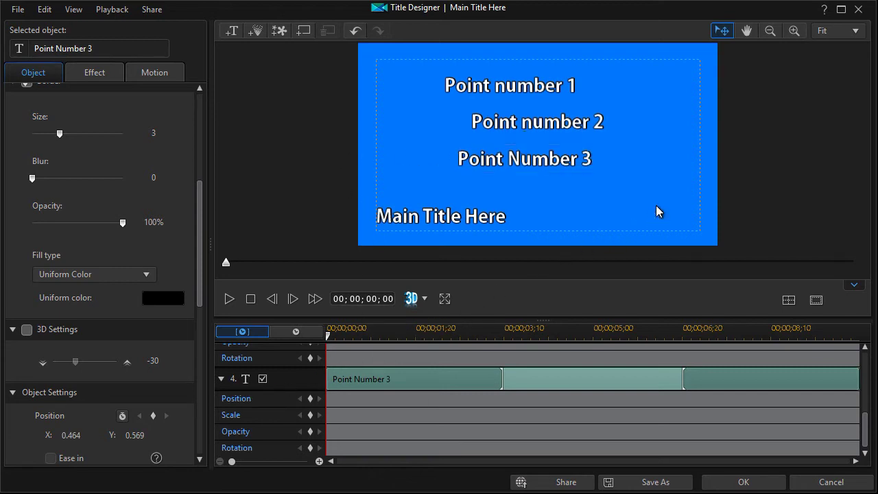
{"action": "left_click", "coordinate": [221, 379]}
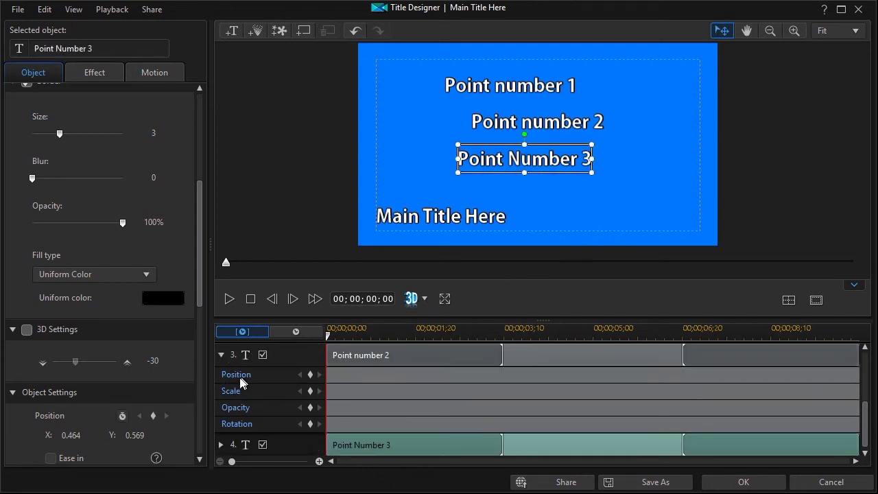
{"action": "left_click", "coordinate": [223, 362]}
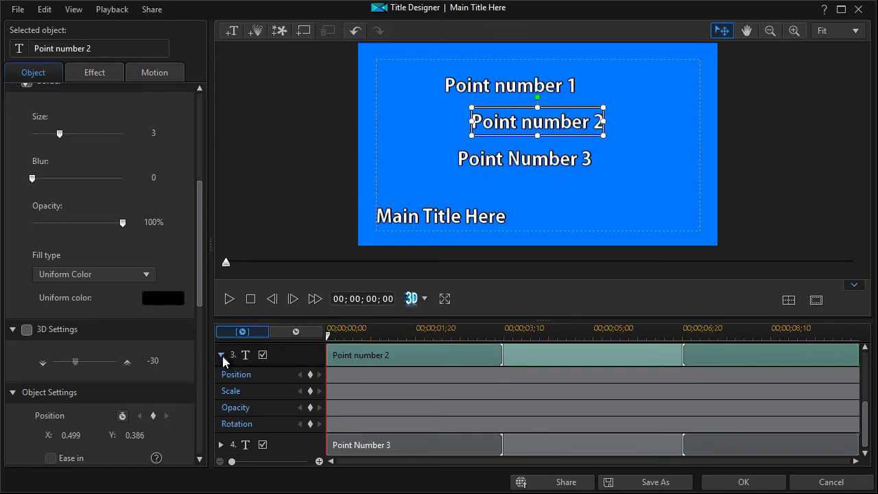
{"action": "left_click", "coordinate": [221, 356]}
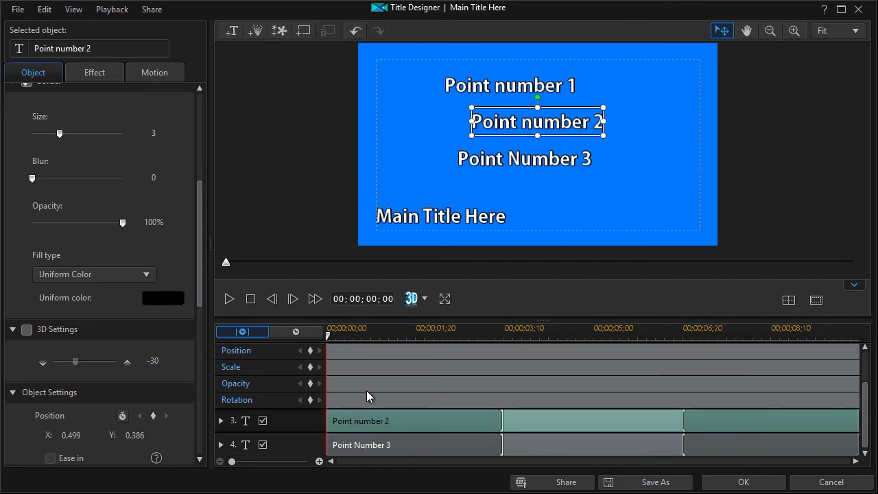
{"action": "left_click_drag", "start_coordinate": [865, 393], "coordinate": [866, 362]}
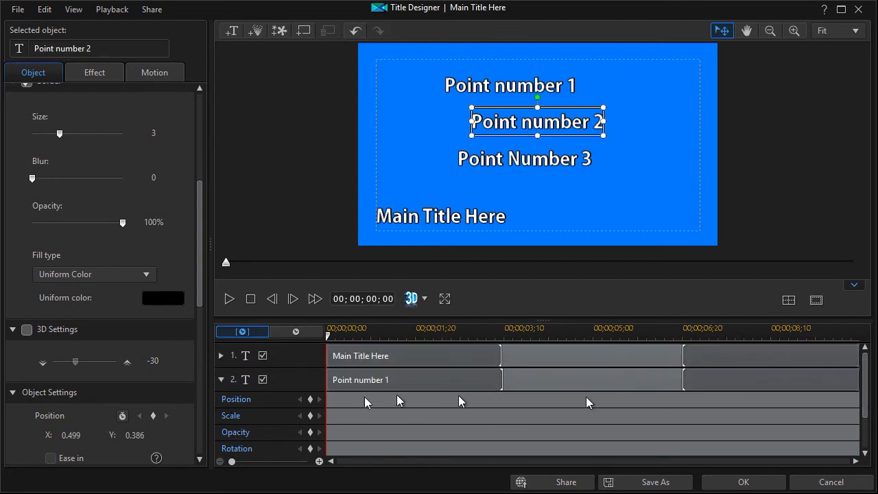
{"action": "left_click", "coordinate": [222, 380]}
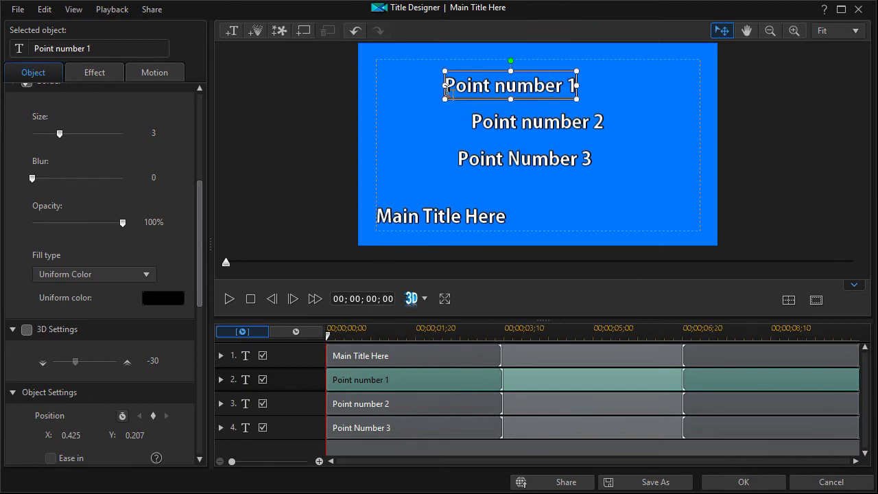
Step: Select the three point lines together and align them left
{"action": "left_click", "coordinate": [504, 118], "text": "ctrl"}
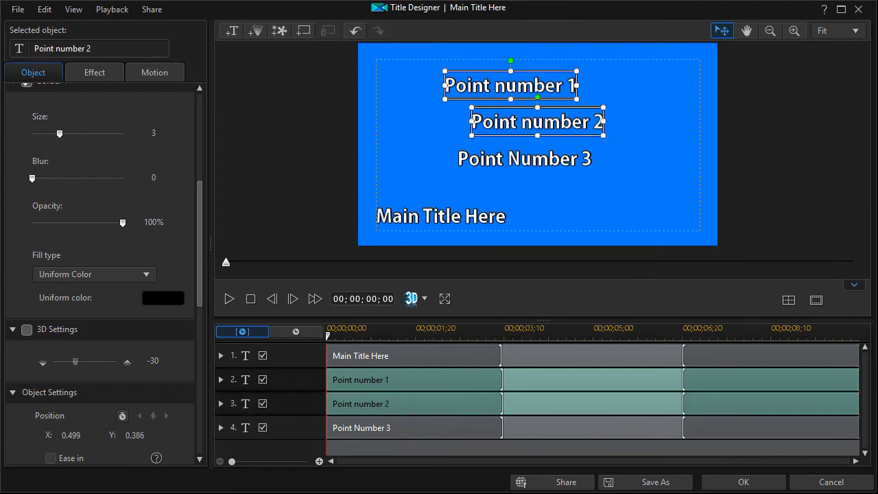
{"action": "left_click", "coordinate": [499, 158], "text": "ctrl"}
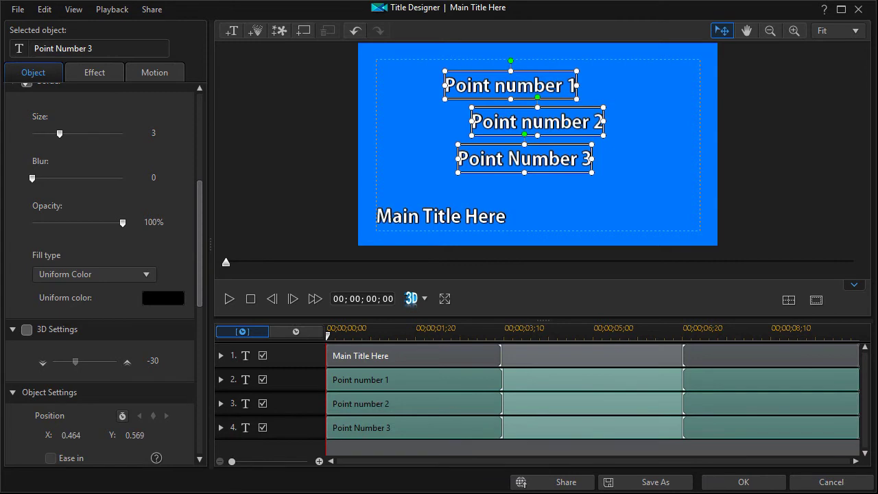
{"action": "left_click", "coordinate": [787, 305]}
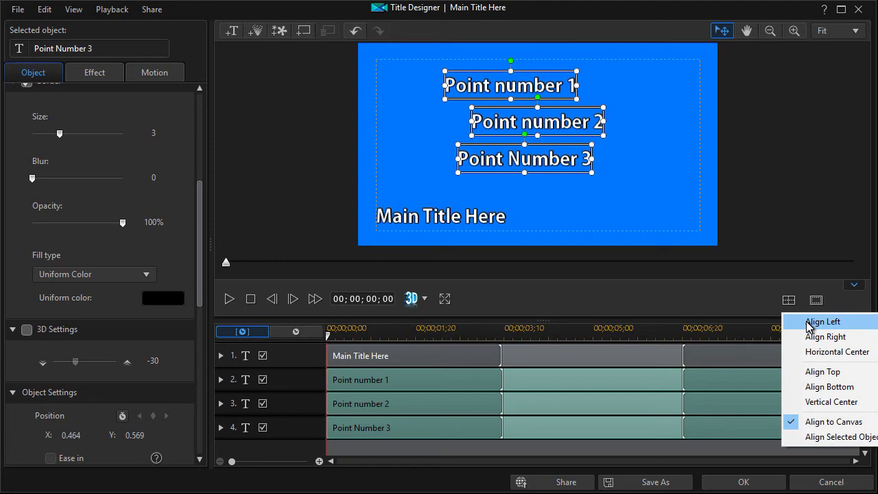
{"action": "left_click", "coordinate": [822, 322]}
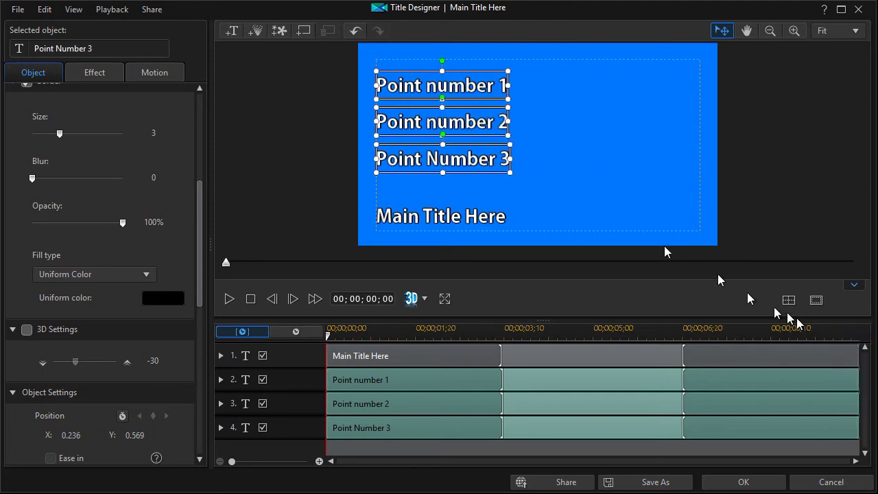
{"action": "left_click", "coordinate": [466, 192]}
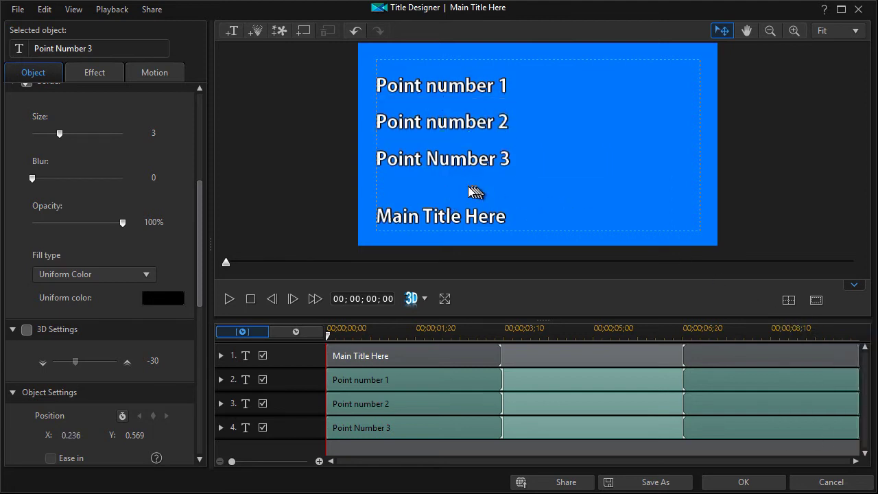
Step: Move the three point lines right together toward the centre and preview the animation
{"action": "double_click", "coordinate": [426, 89]}
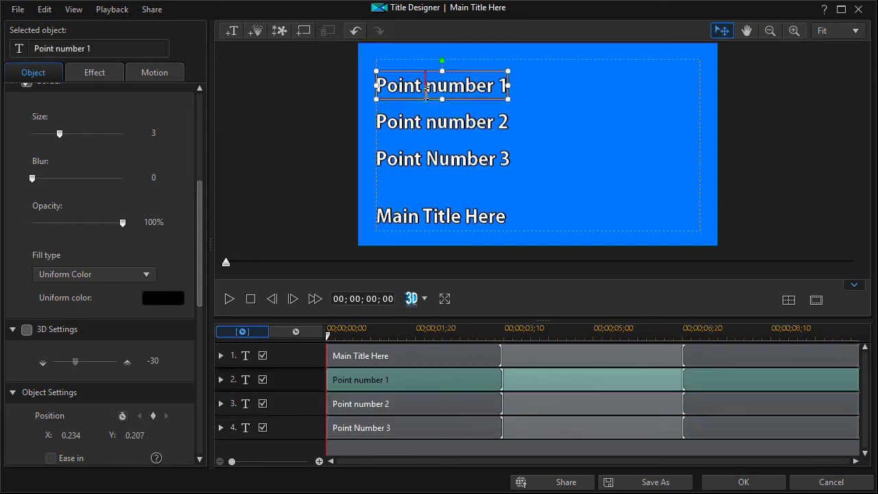
{"action": "left_click", "coordinate": [433, 130], "text": "ctrl"}
{"action": "left_click", "coordinate": [439, 162], "text": "ctrl"}
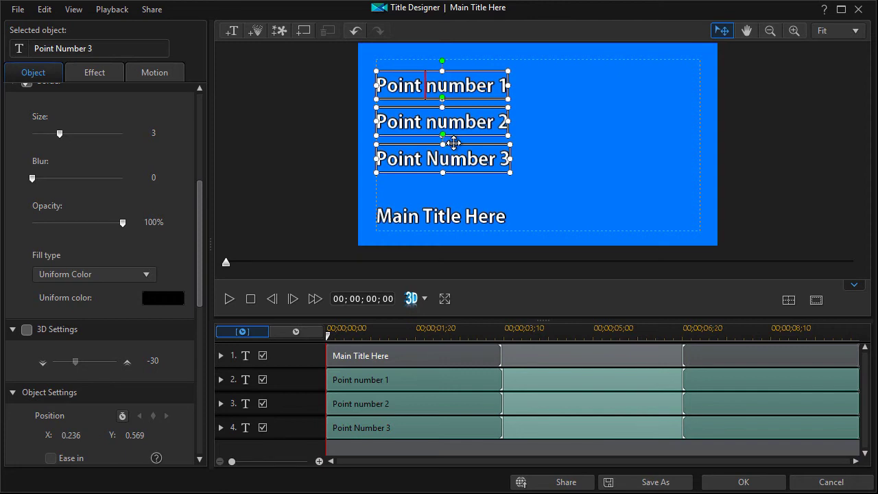
{"action": "left_click", "coordinate": [454, 143], "text": "ctrl"}
{"action": "left_click_drag", "start_coordinate": [454, 144], "coordinate": [514, 150]}
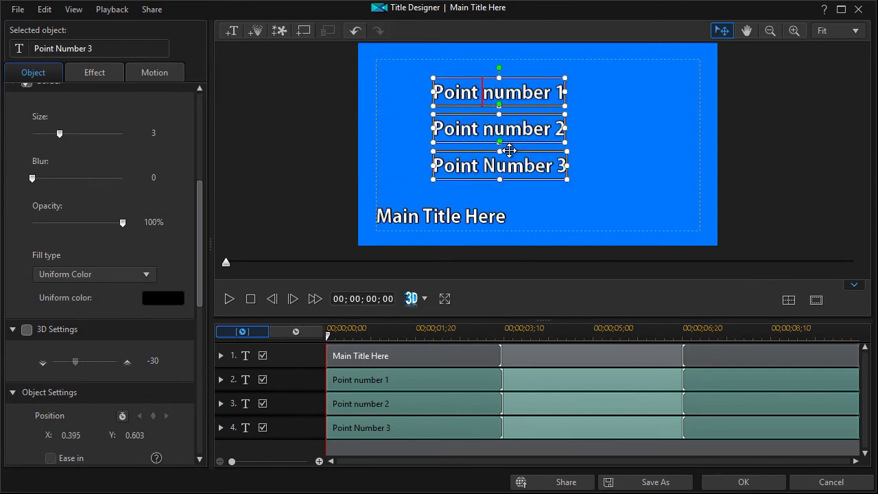
{"action": "left_click", "coordinate": [614, 159]}
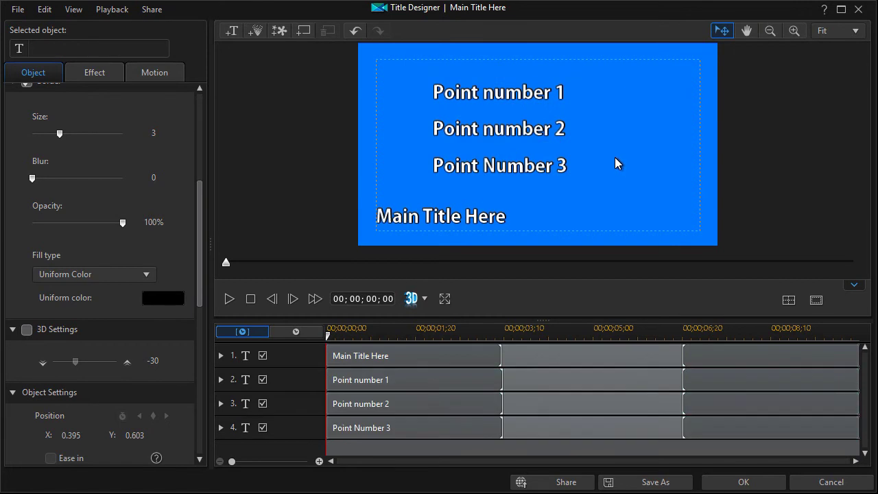
{"action": "left_click", "coordinate": [229, 297]}
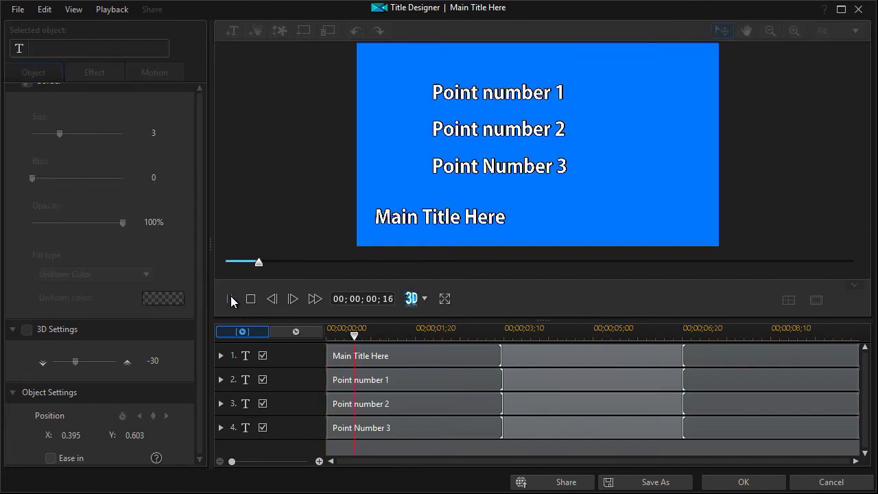
Step: Delay Point number 1, 2 and 3 progressively so each enters after the previous, preview, and accept
{"action": "left_click", "coordinate": [231, 299]}
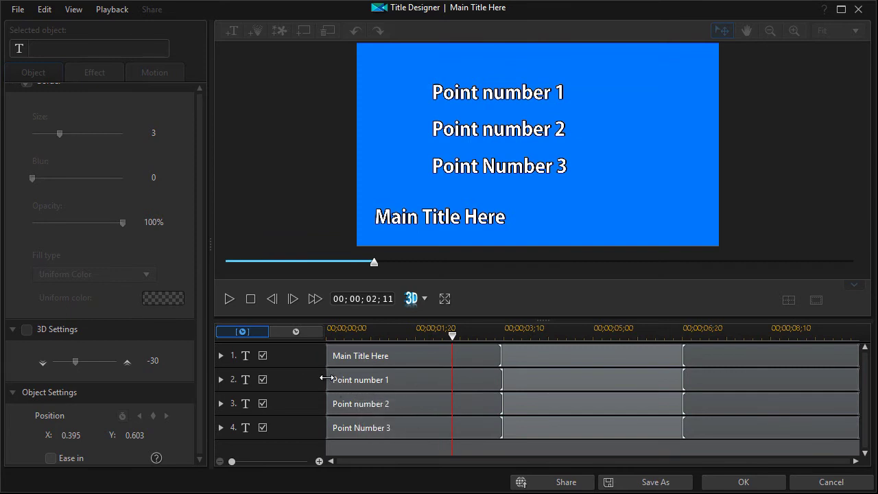
{"action": "left_click_drag", "start_coordinate": [326, 378], "coordinate": [432, 383]}
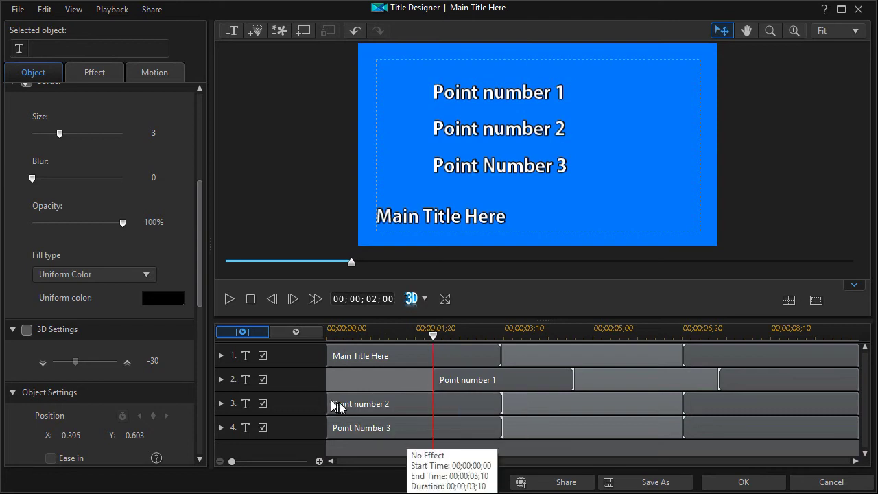
{"action": "left_click_drag", "start_coordinate": [329, 405], "coordinate": [539, 400]}
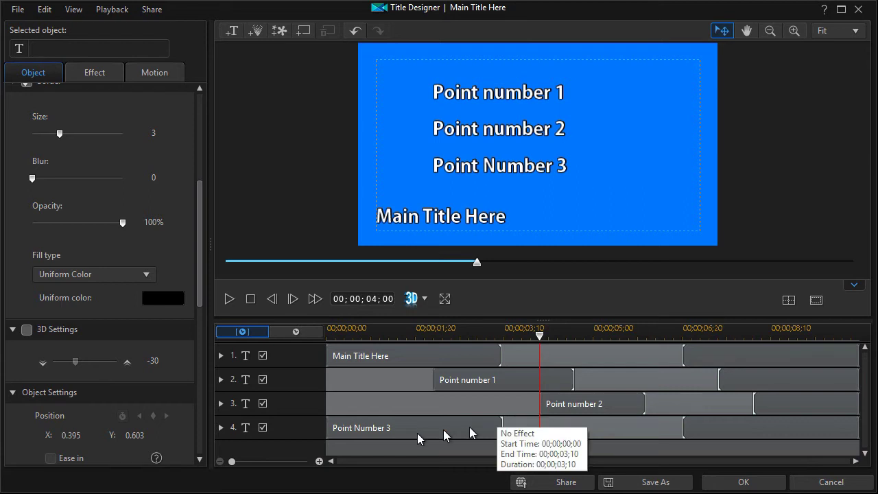
{"action": "left_click", "coordinate": [325, 427]}
{"action": "left_click_drag", "start_coordinate": [325, 427], "coordinate": [646, 426]}
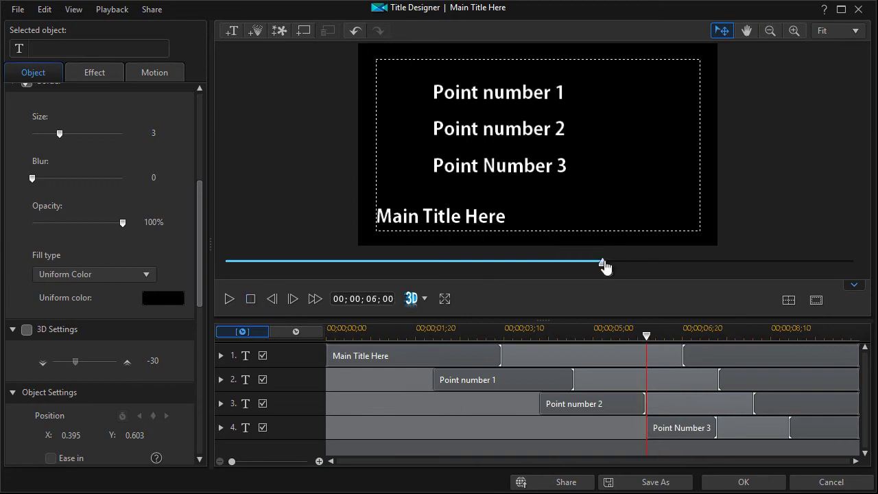
{"action": "left_click_drag", "start_coordinate": [603, 269], "coordinate": [172, 254]}
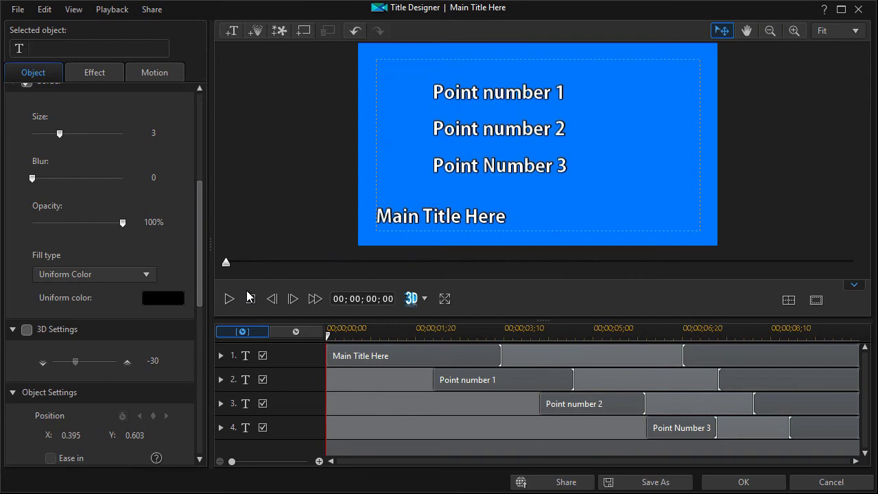
{"action": "left_click", "coordinate": [230, 296]}
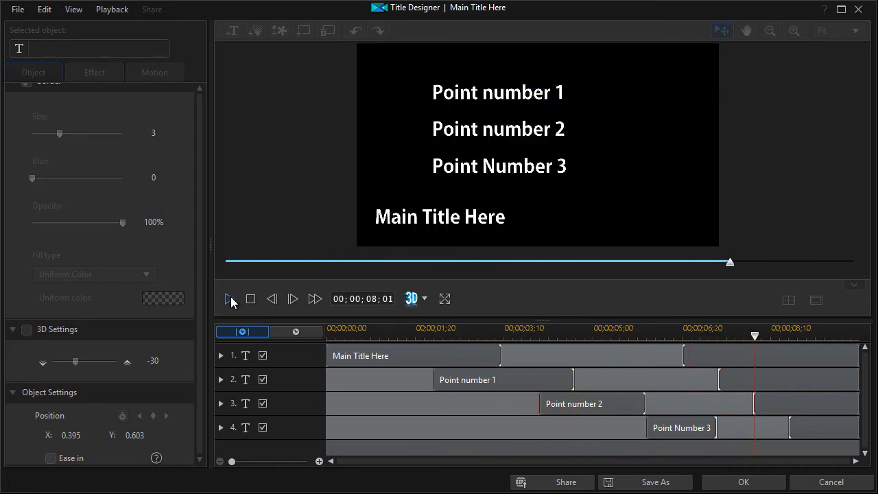
{"action": "left_click", "coordinate": [754, 484]}
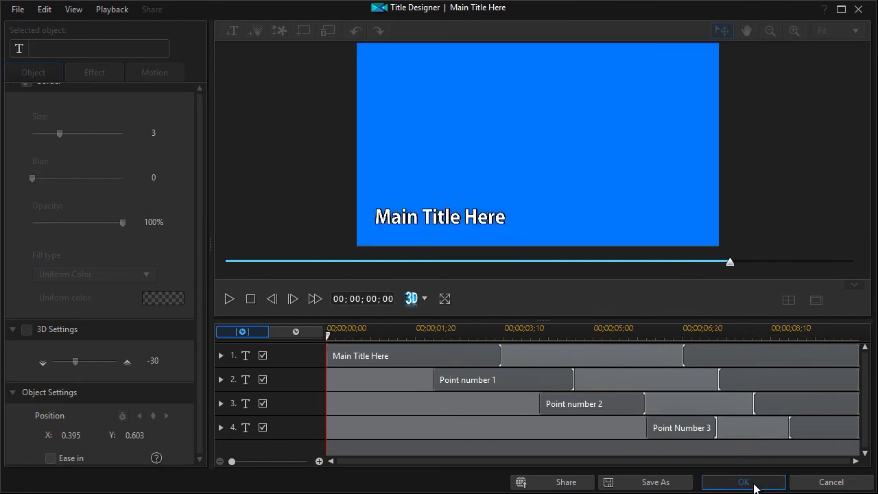
Step: Lengthen the blue title clip to about 00;00;38;25
{"action": "scroll", "coordinate": [266, 427], "scroll_direction": "up", "scroll_amount": 2}
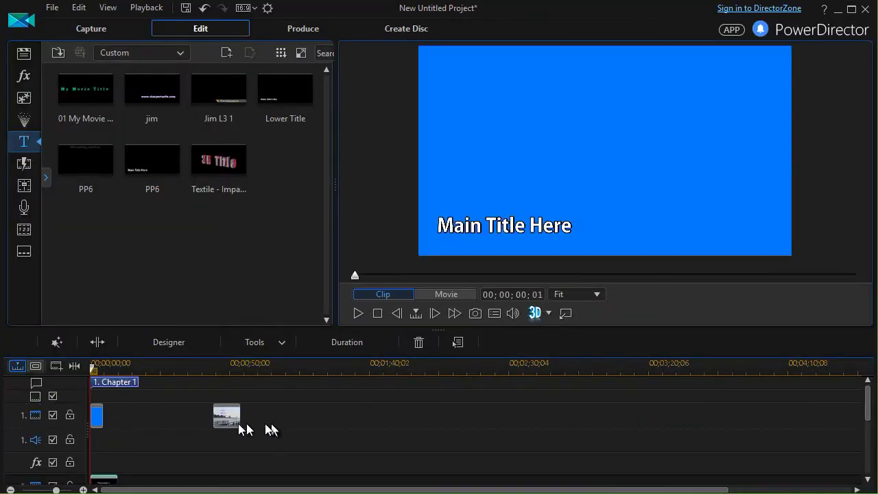
{"action": "left_click", "coordinate": [98, 416]}
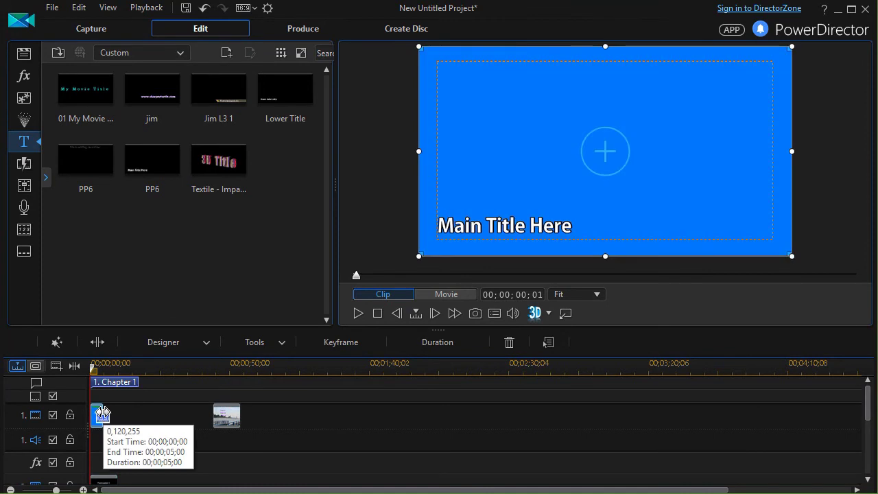
{"action": "left_click_drag", "start_coordinate": [99, 419], "coordinate": [197, 427]}
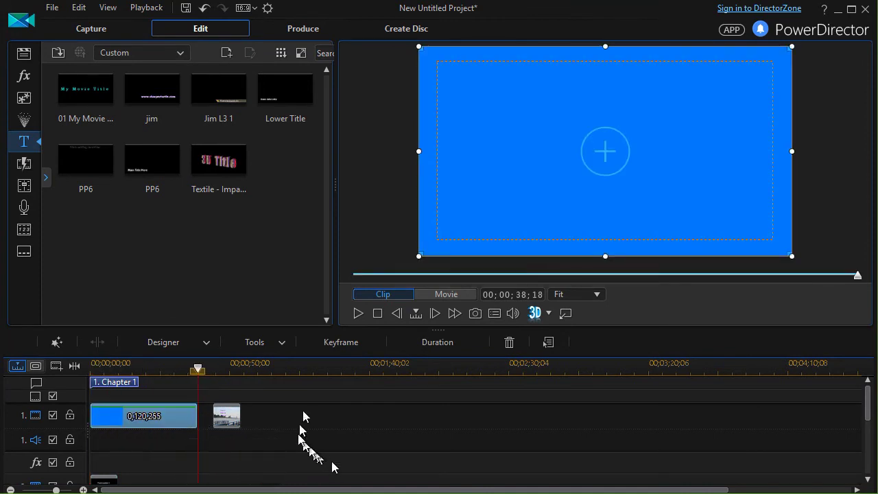
{"action": "left_click_drag", "start_coordinate": [198, 369], "coordinate": [101, 401]}
{"action": "left_click", "coordinate": [101, 405]}
Step: Open the points title clip on track 2 in Title Designer
{"action": "scroll", "coordinate": [101, 412], "scroll_direction": "down", "scroll_amount": 2}
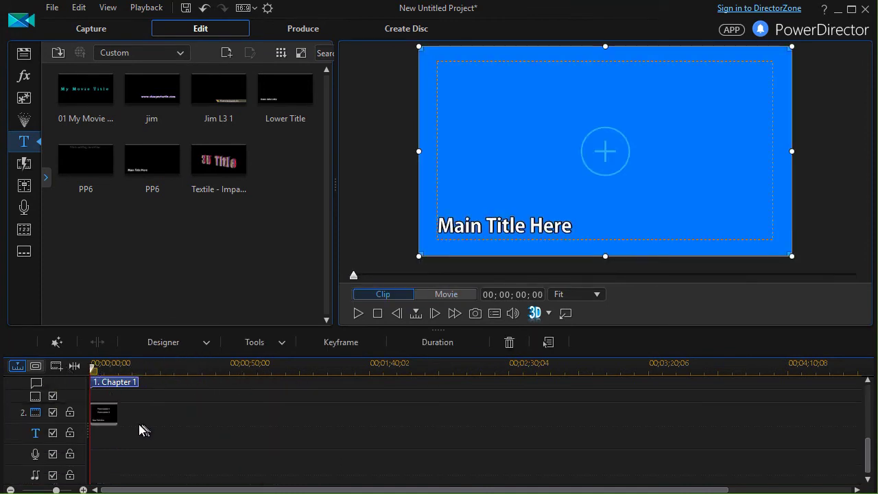
{"action": "left_click", "coordinate": [102, 423]}
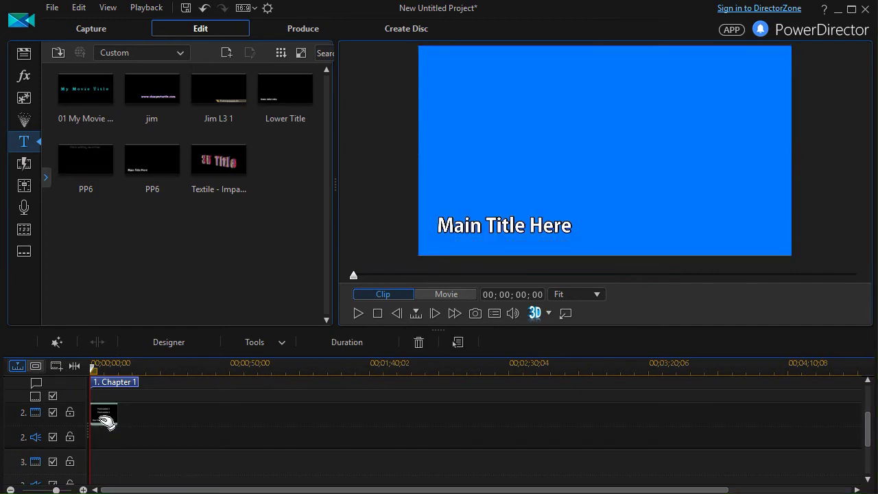
{"action": "double_click", "coordinate": [103, 420]}
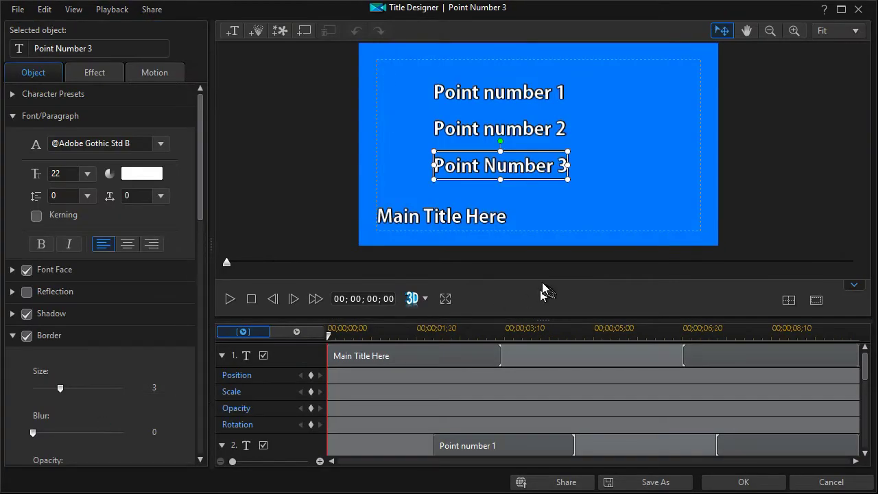
Step: Preview the points title animation, then pause it and return to editing
{"action": "left_click", "coordinate": [230, 298]}
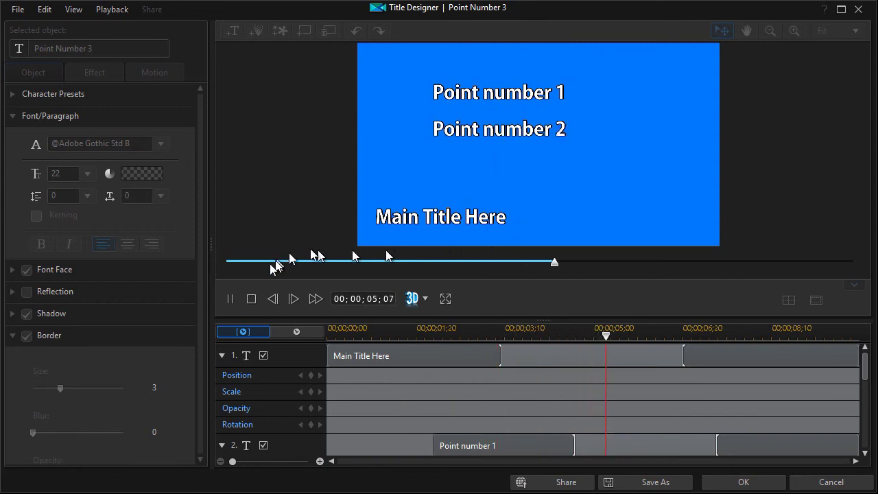
{"action": "left_click", "coordinate": [232, 299]}
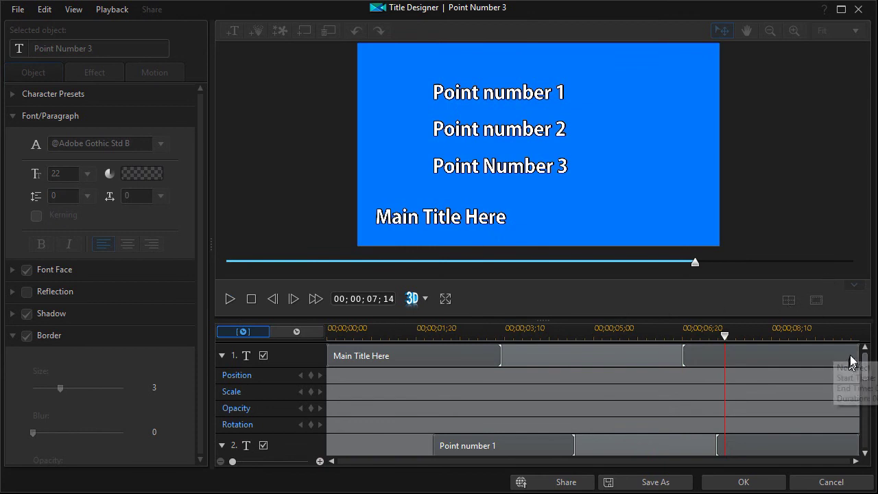
{"action": "scroll", "coordinate": [868, 360], "scroll_direction": "down", "scroll_amount": 2}
{"action": "scroll", "coordinate": [870, 370], "scroll_direction": "up", "scroll_amount": 2}
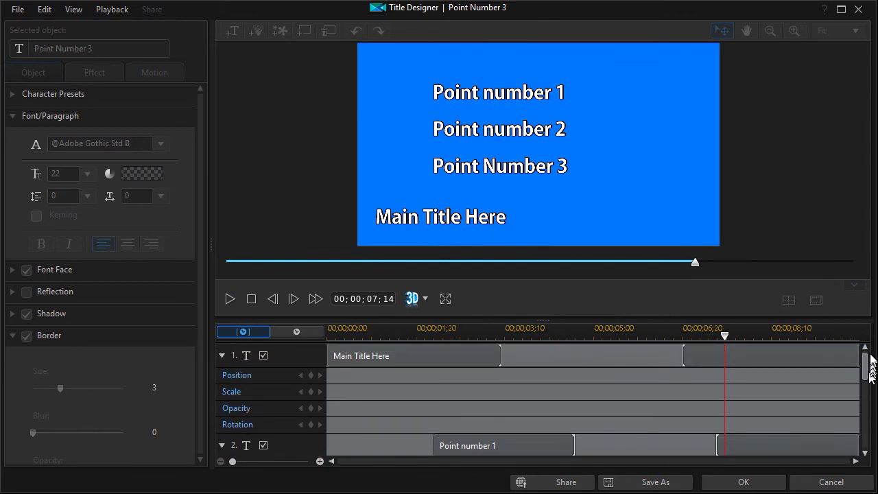
{"action": "scroll", "coordinate": [868, 371], "scroll_direction": "down", "scroll_amount": 2}
{"action": "scroll", "coordinate": [868, 376], "scroll_direction": "up", "scroll_amount": 1}
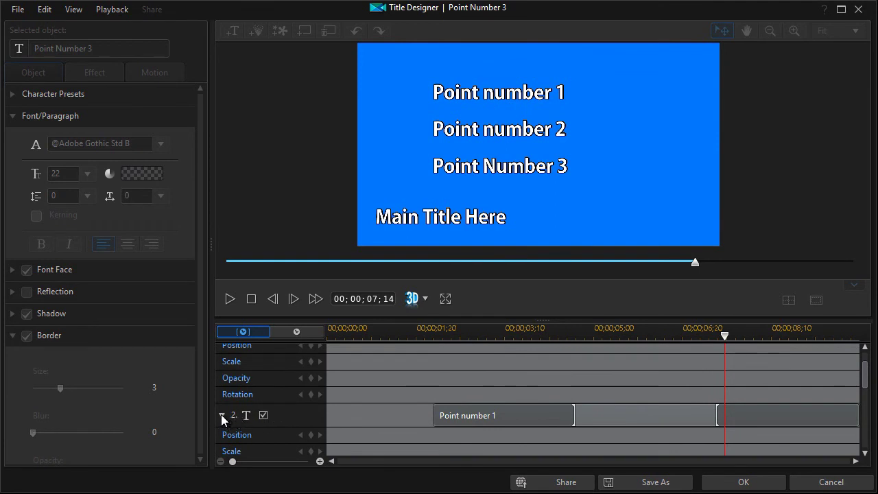
{"action": "left_click", "coordinate": [336, 420]}
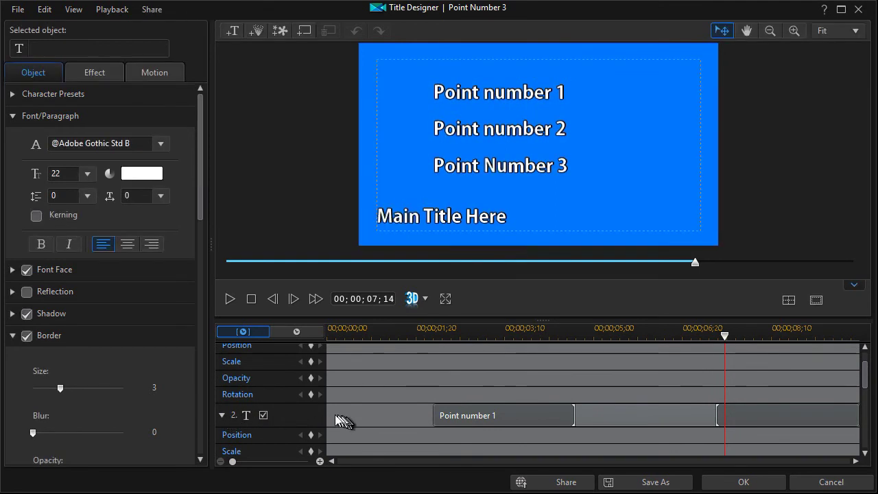
Step: Collapse the Point number 1, Main Title Here, Point number 2 and Point Number 3 track rows
{"action": "left_click", "coordinate": [222, 416]}
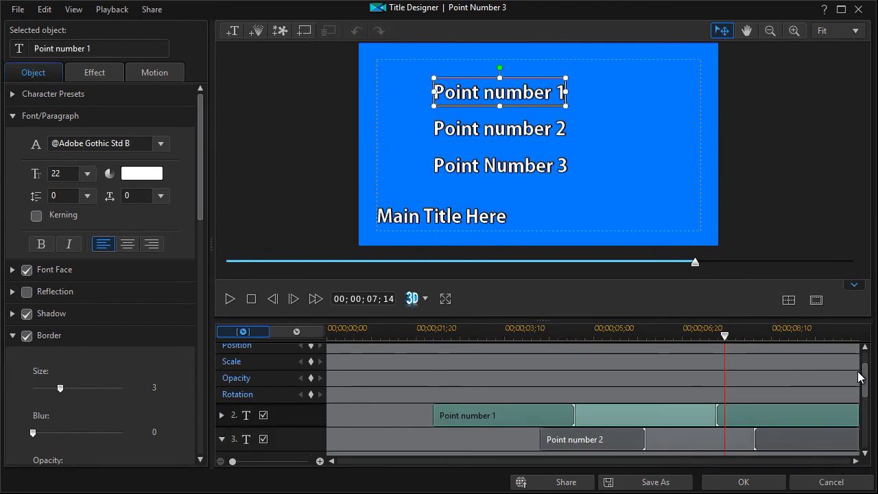
{"action": "left_click_drag", "start_coordinate": [866, 385], "coordinate": [868, 349]}
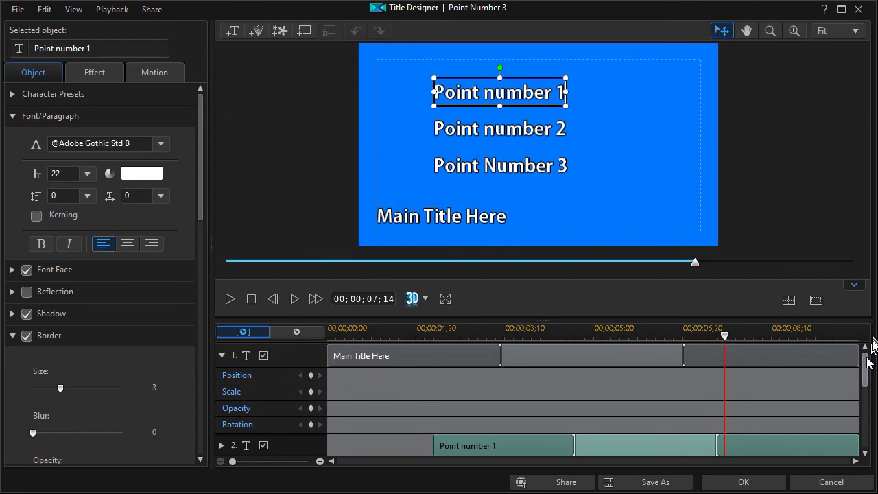
{"action": "left_click", "coordinate": [222, 357]}
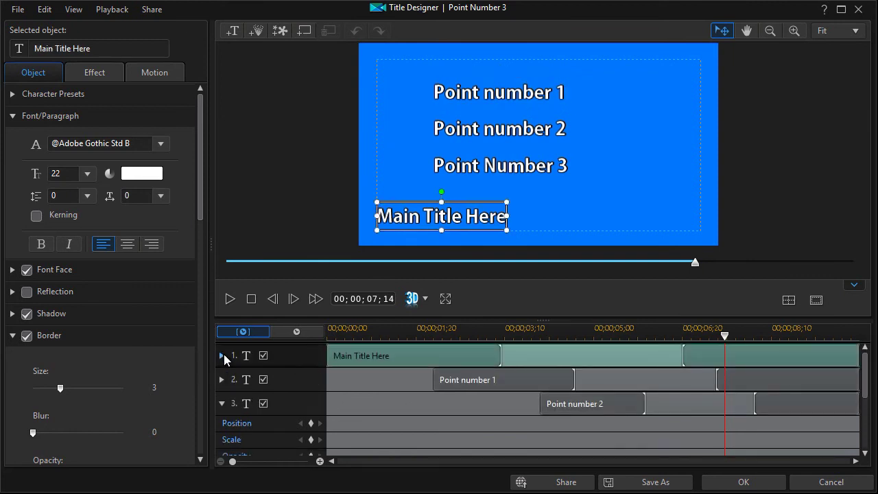
{"action": "left_click", "coordinate": [222, 404]}
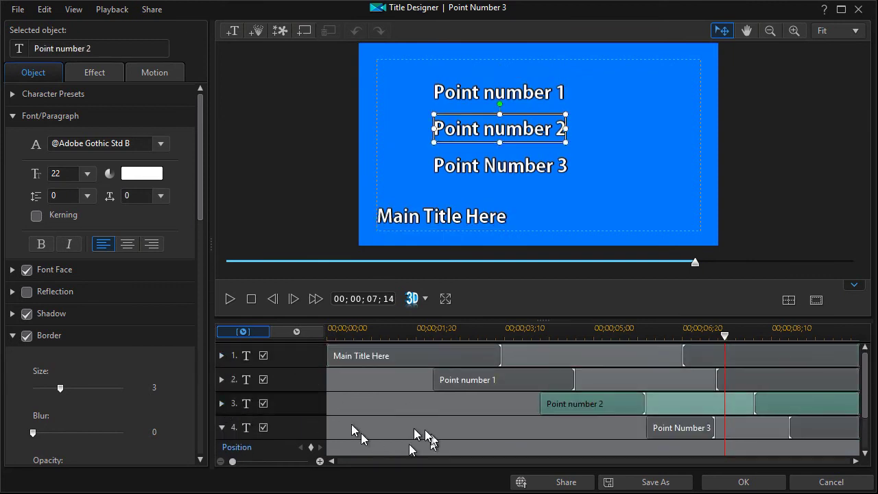
{"action": "left_click", "coordinate": [221, 428]}
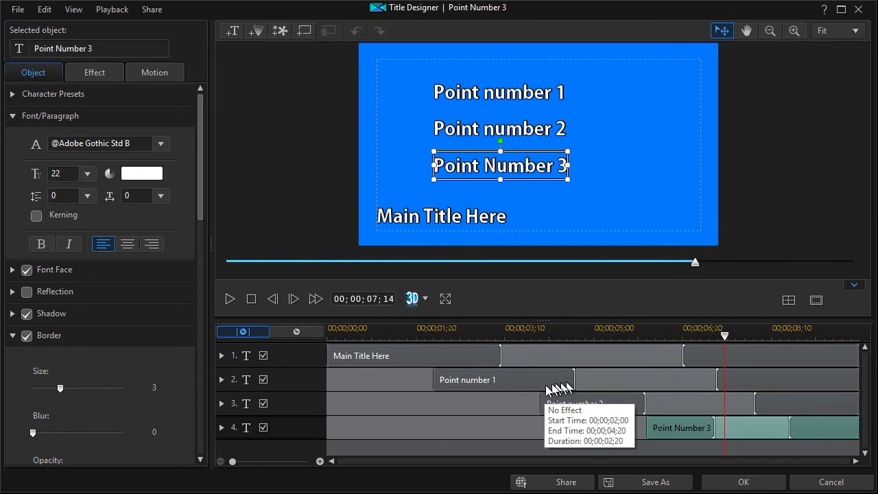
{"action": "mouse_move", "coordinate": [443, 388]}
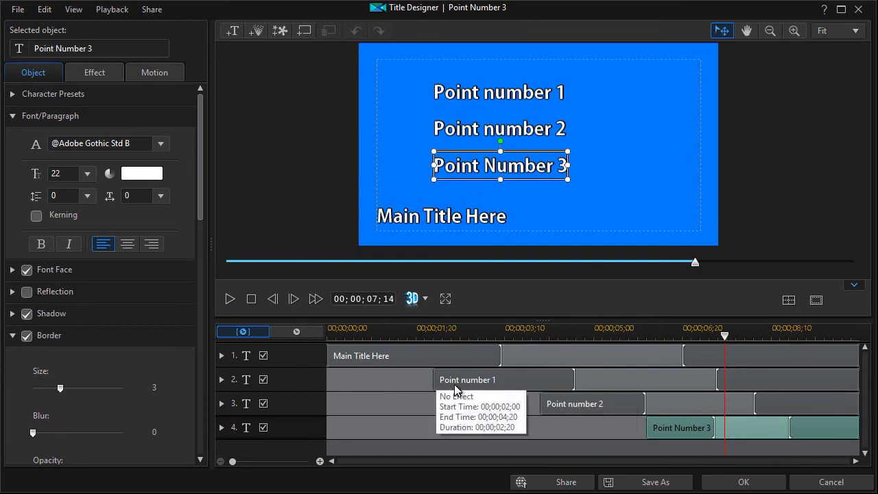
{"action": "left_click", "coordinate": [380, 379]}
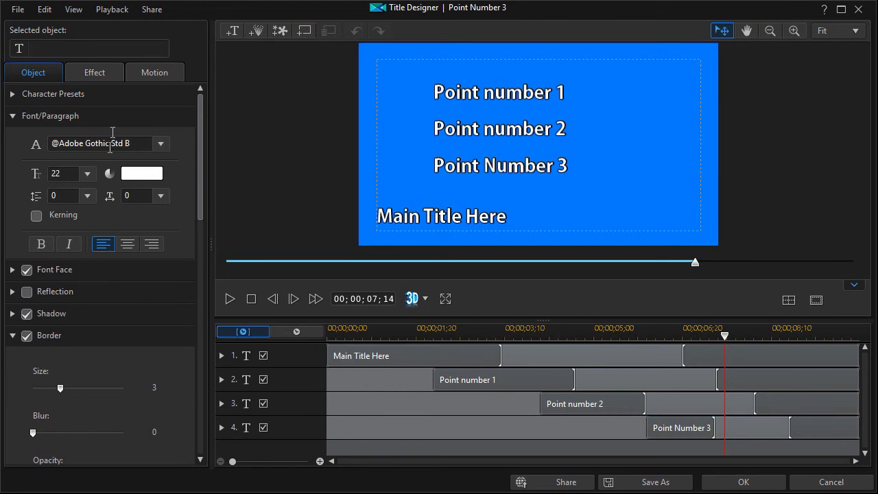
Step: Apply the Slide Left starting effect to Point number 1
{"action": "left_click", "coordinate": [85, 68]}
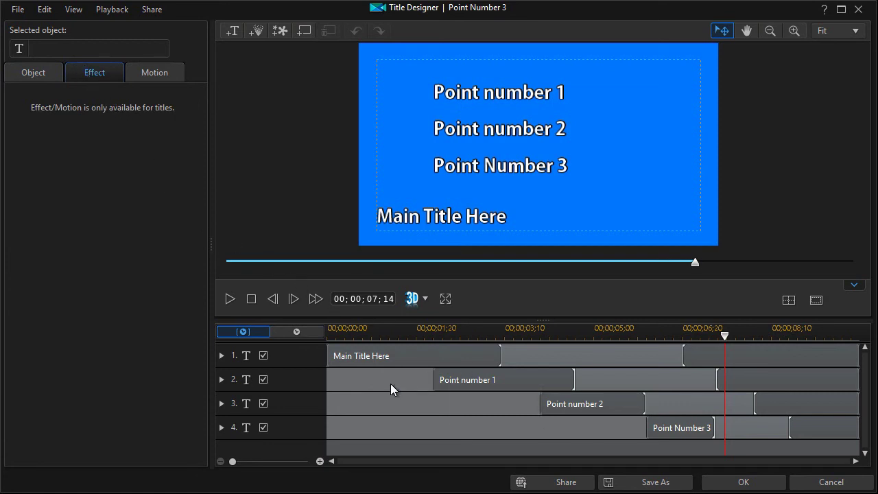
{"action": "left_click", "coordinate": [492, 381]}
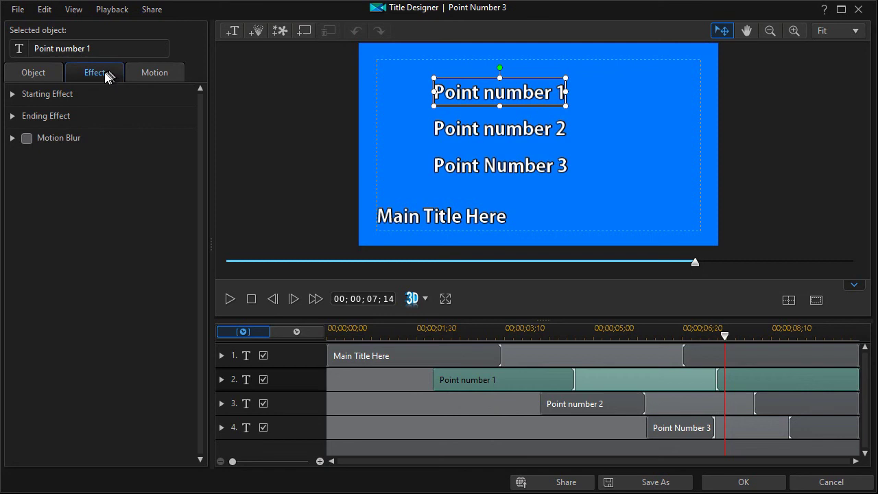
{"action": "left_click", "coordinate": [12, 98]}
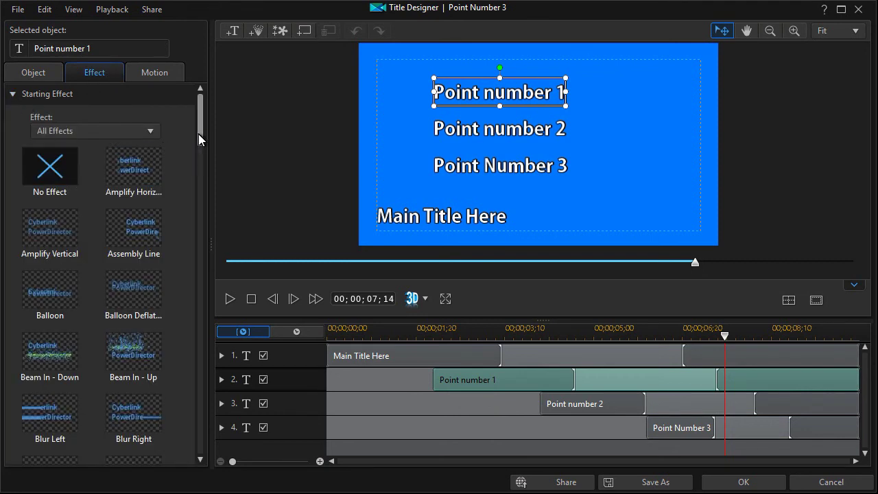
{"action": "left_click_drag", "start_coordinate": [198, 118], "coordinate": [194, 287]}
{"action": "scroll", "coordinate": [194, 287], "scroll_direction": "down", "scroll_amount": 5}
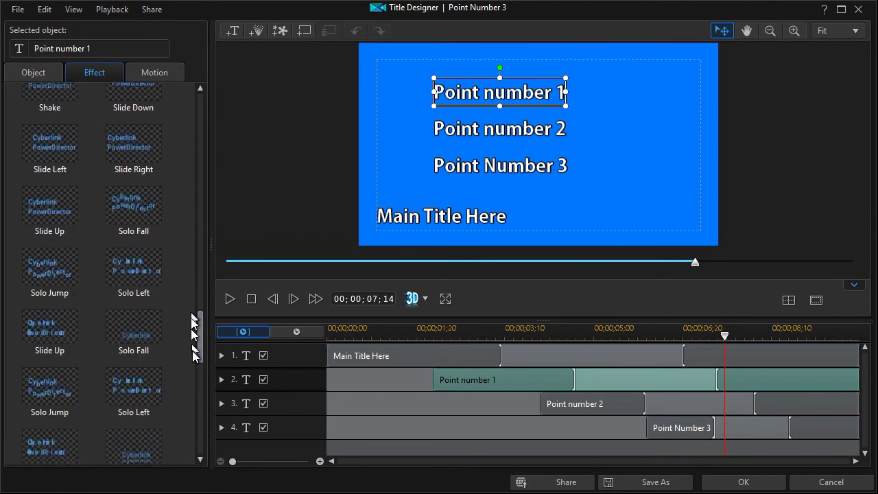
{"action": "scroll", "coordinate": [195, 350], "scroll_direction": "up", "scroll_amount": 2}
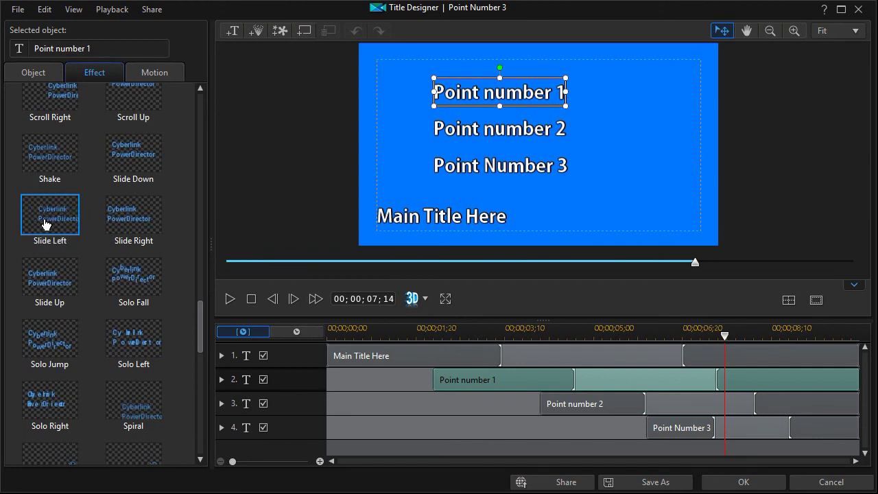
{"action": "left_click_drag", "start_coordinate": [44, 225], "coordinate": [507, 384]}
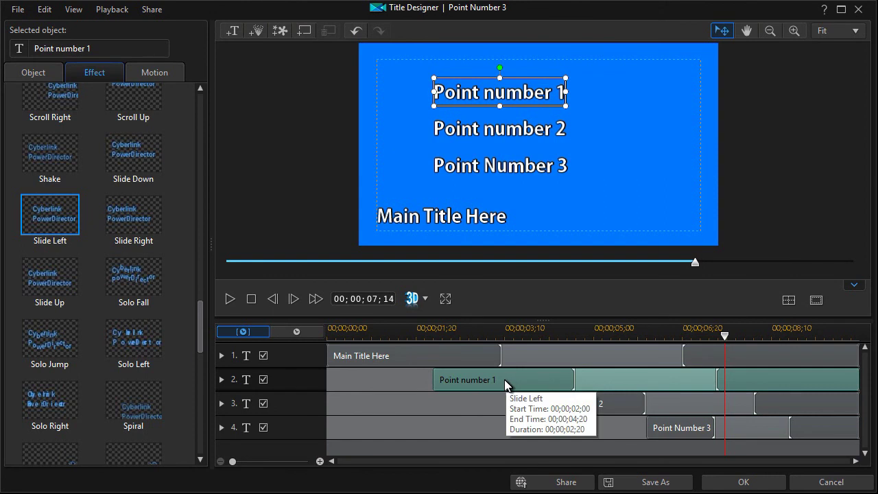
Step: Apply Slide Left to Point number 2 and Point Number 3, then rewind the preview
{"action": "left_click", "coordinate": [626, 406]}
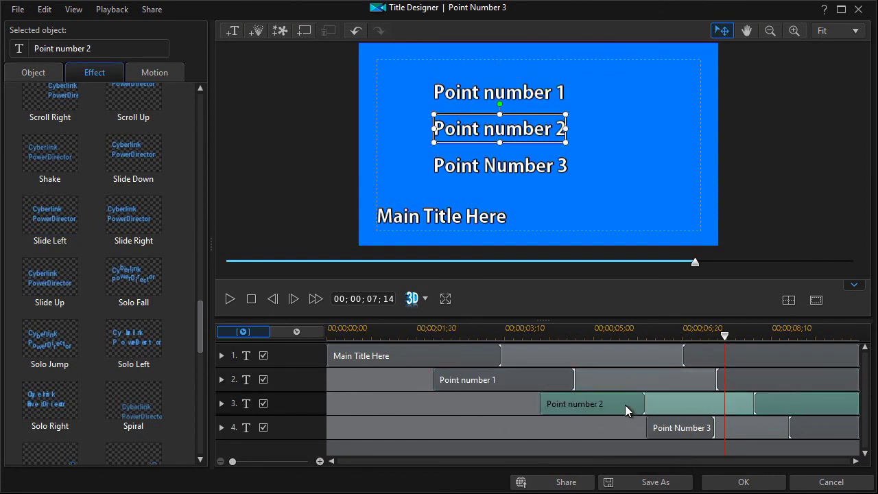
{"action": "left_click", "coordinate": [58, 229]}
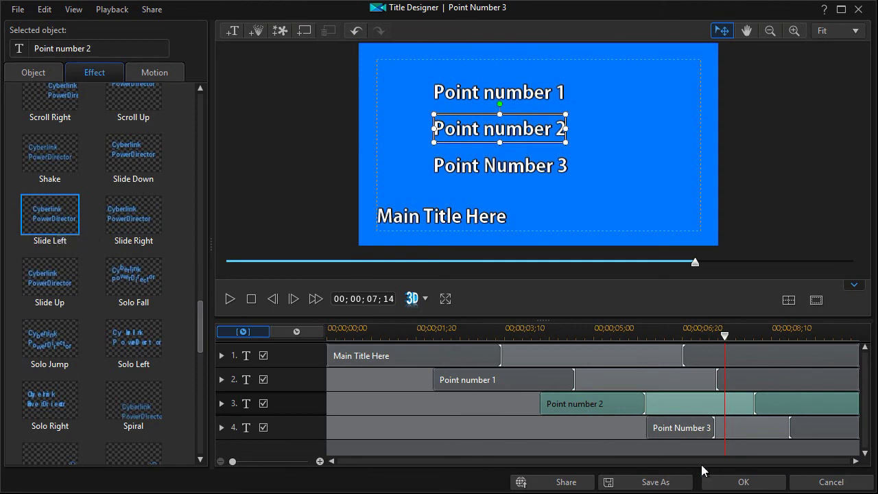
{"action": "left_click", "coordinate": [690, 429]}
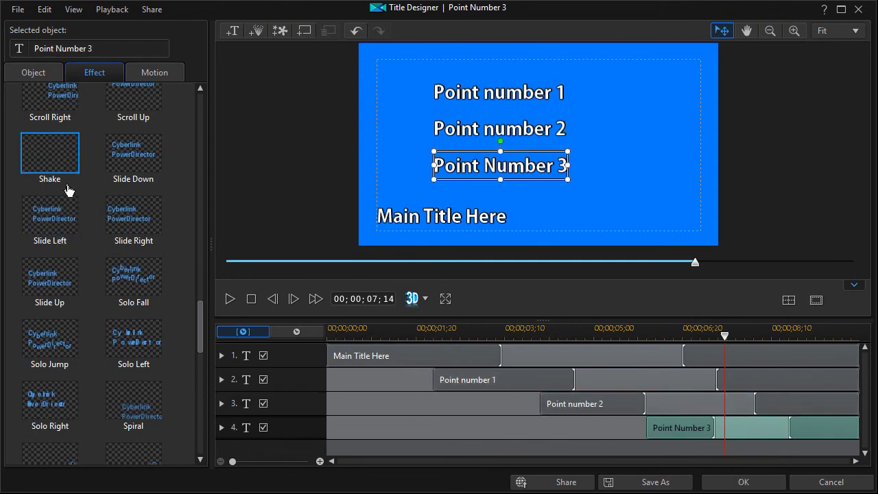
{"action": "left_click", "coordinate": [54, 221]}
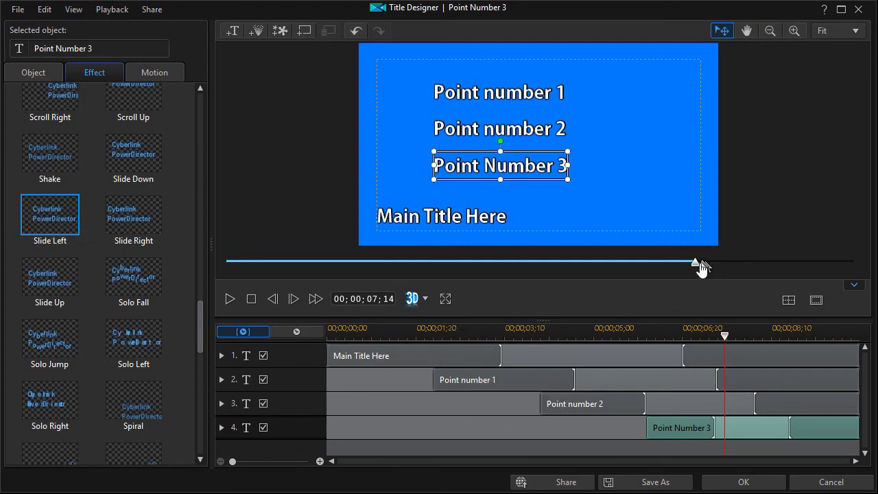
{"action": "left_click_drag", "start_coordinate": [694, 269], "coordinate": [206, 251]}
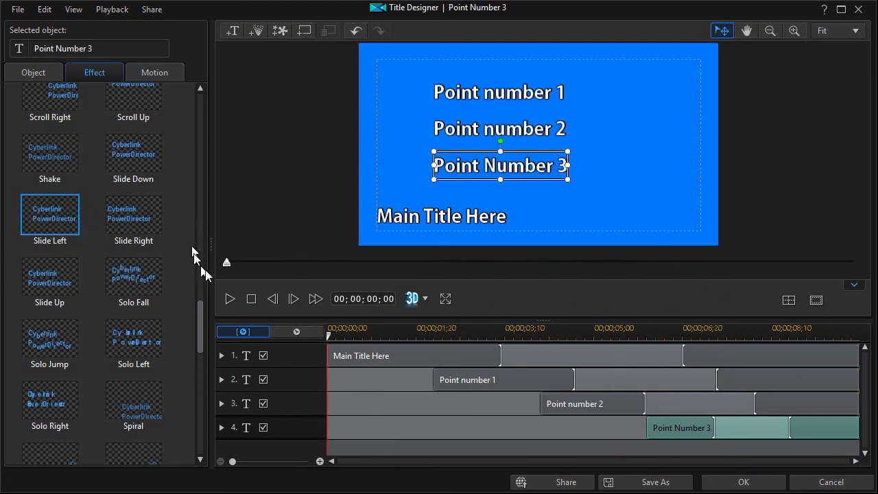
{"action": "left_click", "coordinate": [230, 299]}
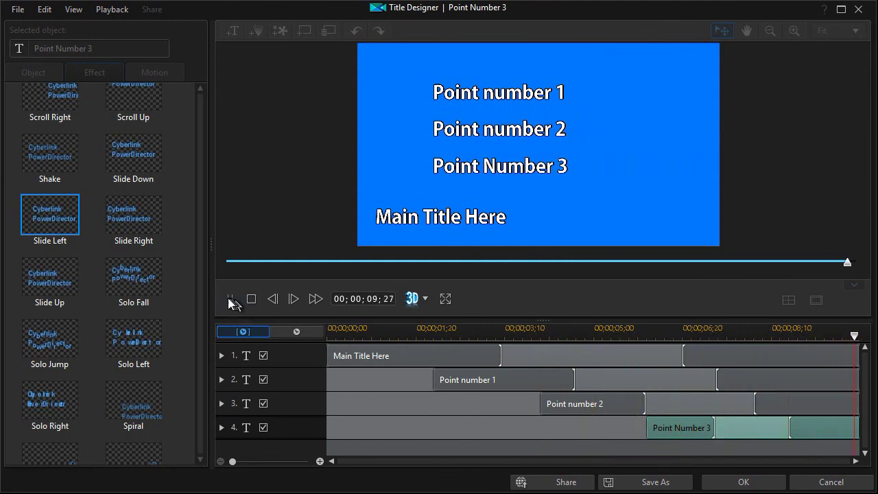
{"action": "left_click", "coordinate": [229, 298]}
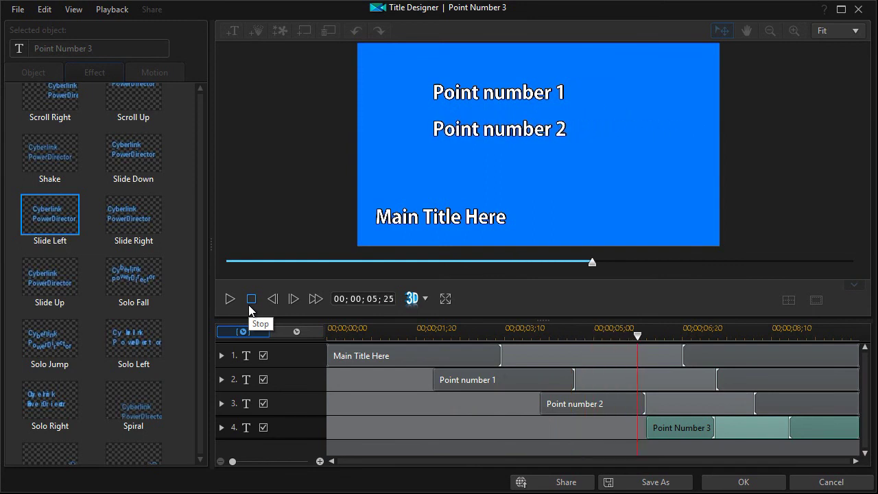
{"action": "left_click", "coordinate": [251, 299]}
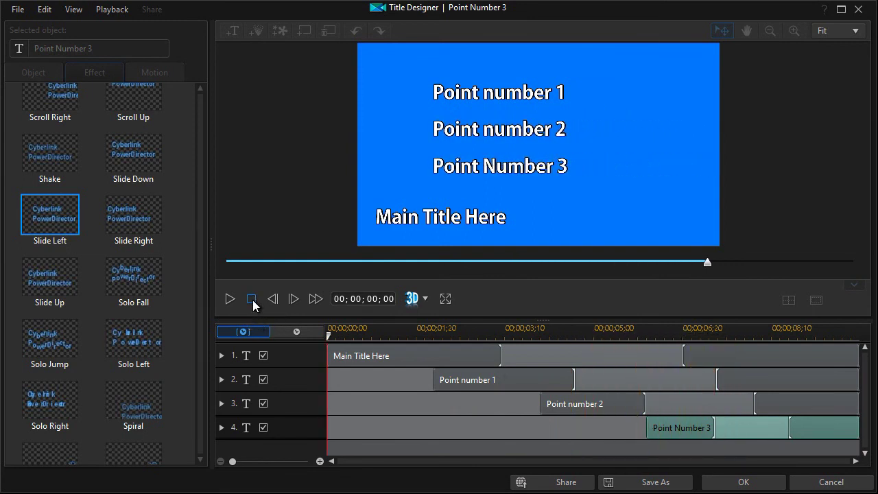